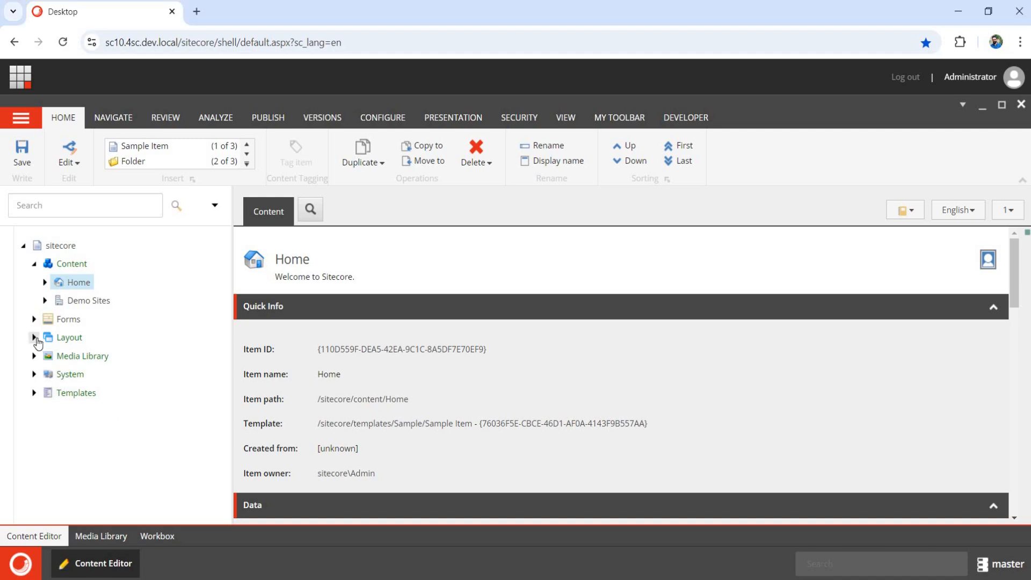
Expand the Layout branch in the content tree below the selected Home item.
left_click(34, 338)
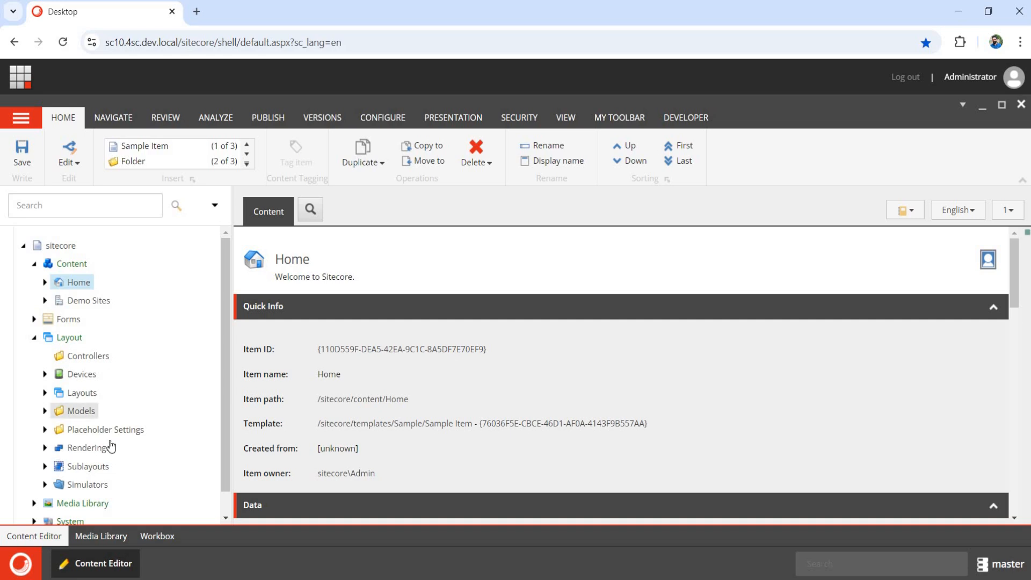
Open the Carousel rendering under Renderings > Feature > Experience Accelerator > Composites and view its empty Allowed on templates field.
left_click(45, 448)
scroll(102, 444, "down", 1)
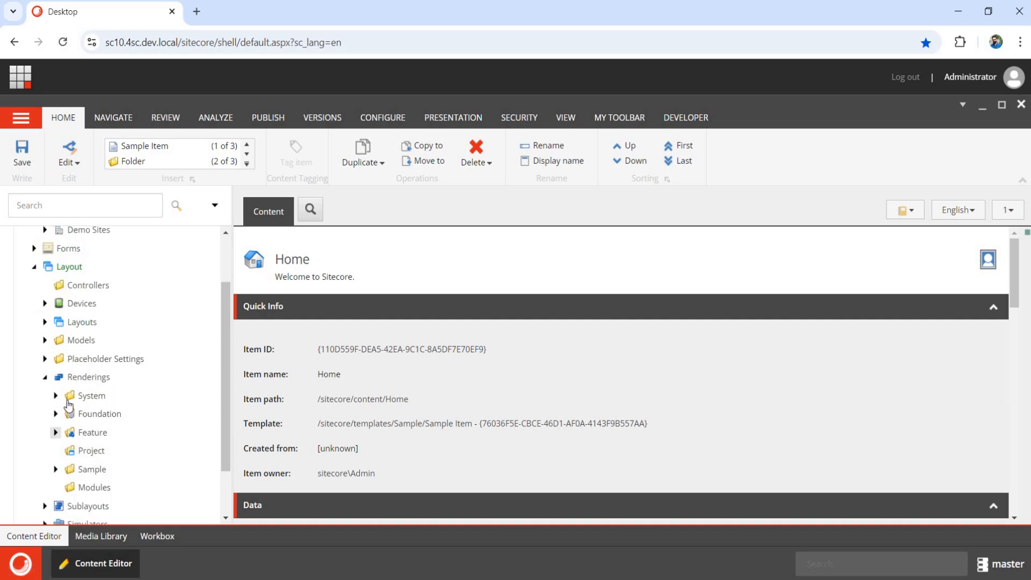
scroll(73, 408, "down", 1)
left_click(66, 380)
left_click(76, 438)
left_click(77, 455)
left_click(117, 491)
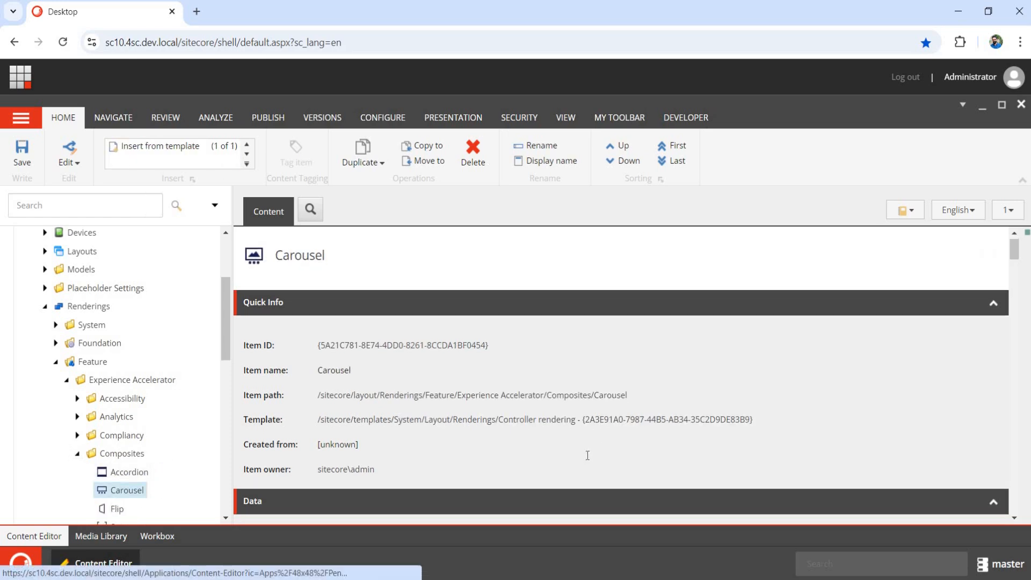
scroll(588, 455, "down", 15)
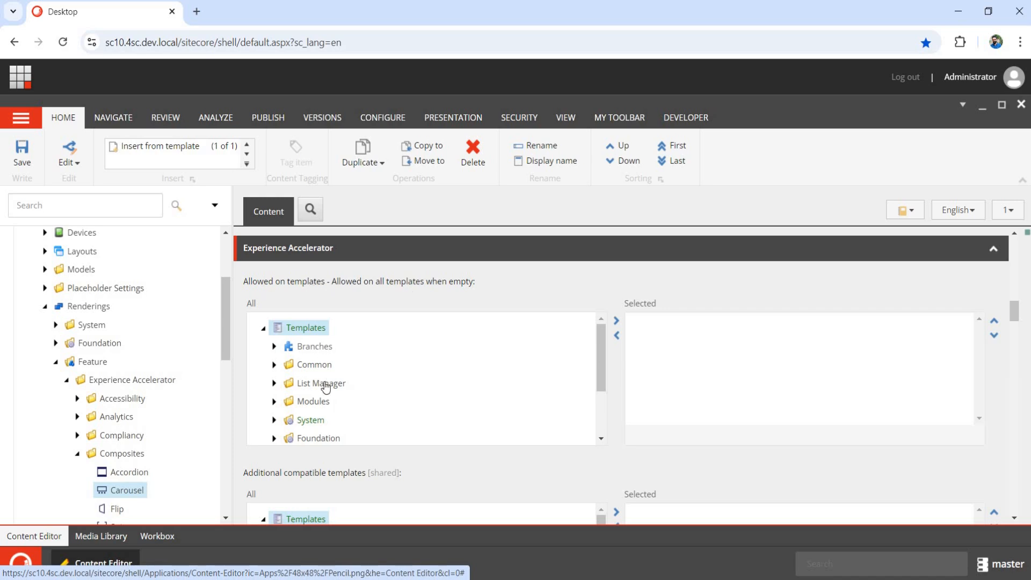
scroll(320, 403, "down", 1)
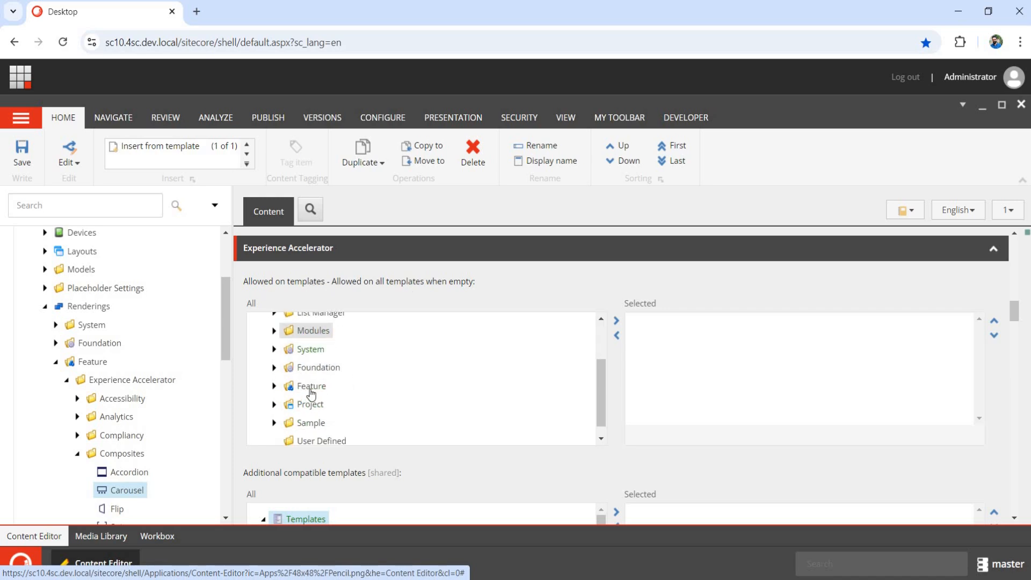
scroll(605, 414, "up", 3)
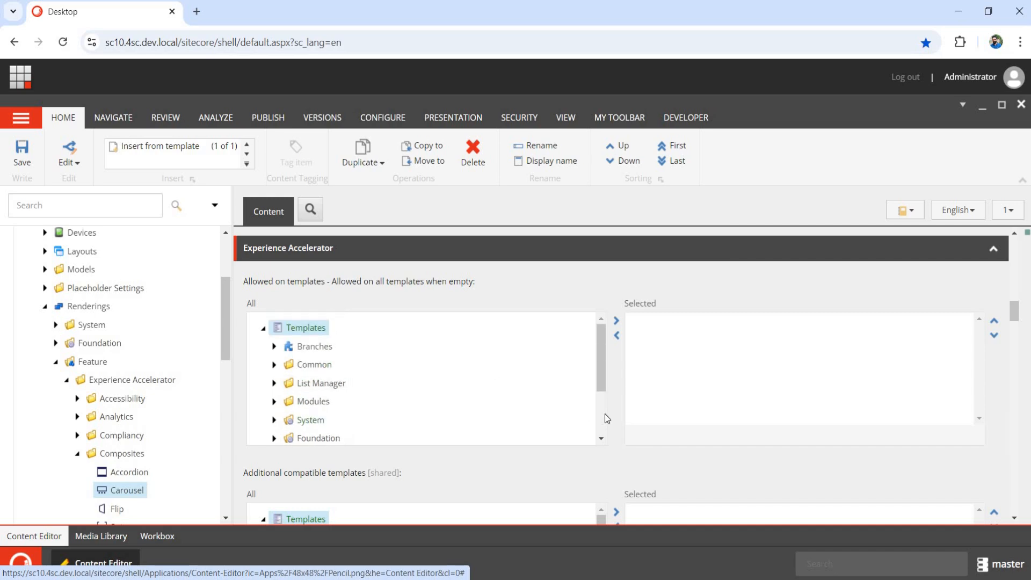
scroll(421, 443, "up", 1)
scroll(421, 443, "down", 1)
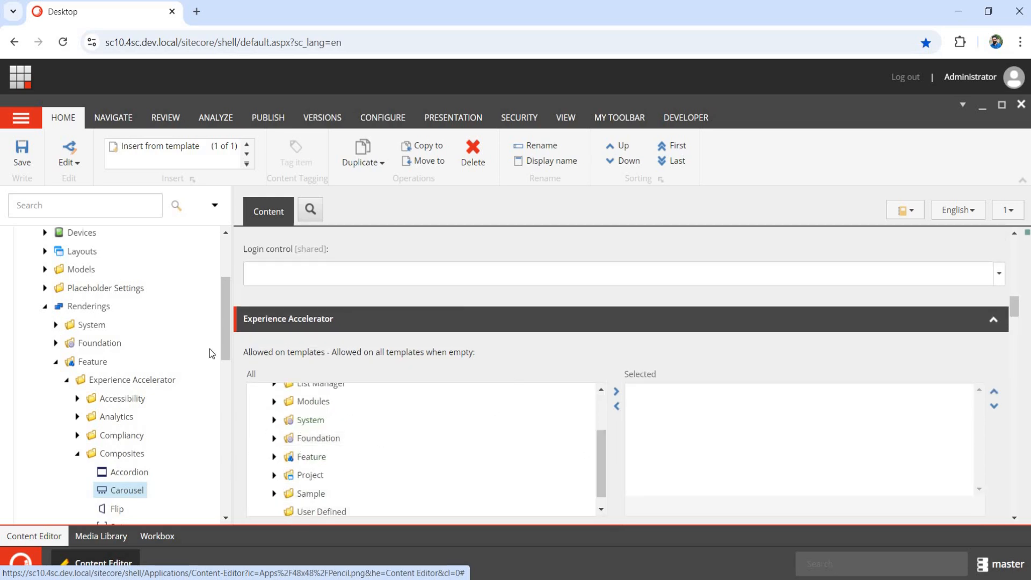
Collapse Renderings and expand Demo Sites > Old Site > Settings.
left_click(45, 307)
scroll(64, 323, "up", 1)
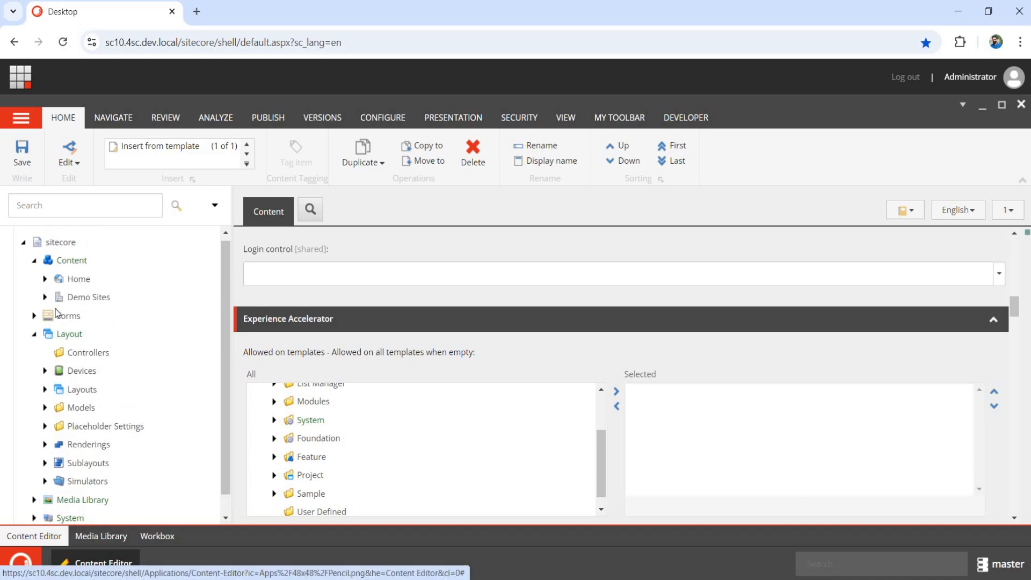
left_click(45, 301)
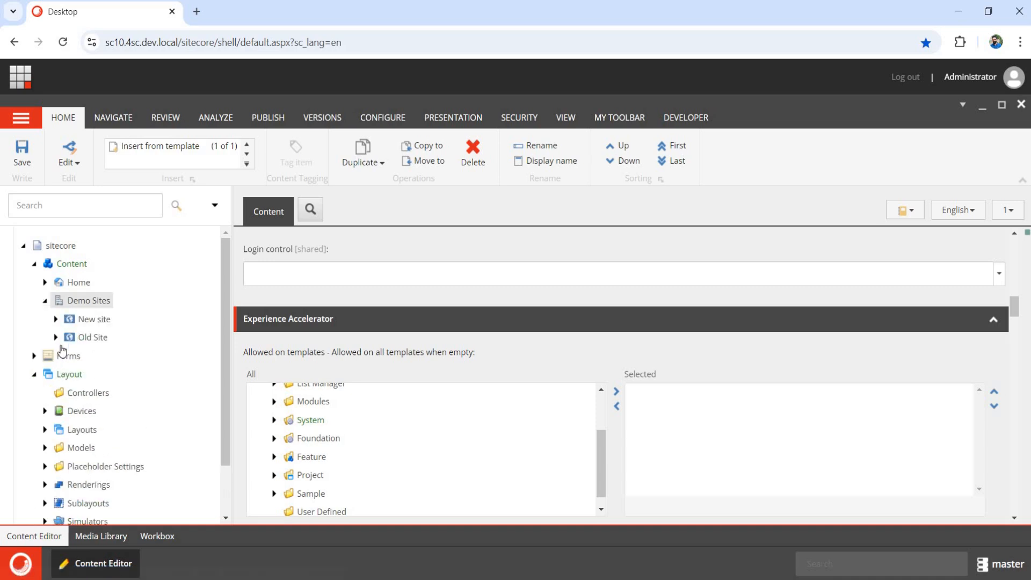
left_click(55, 337)
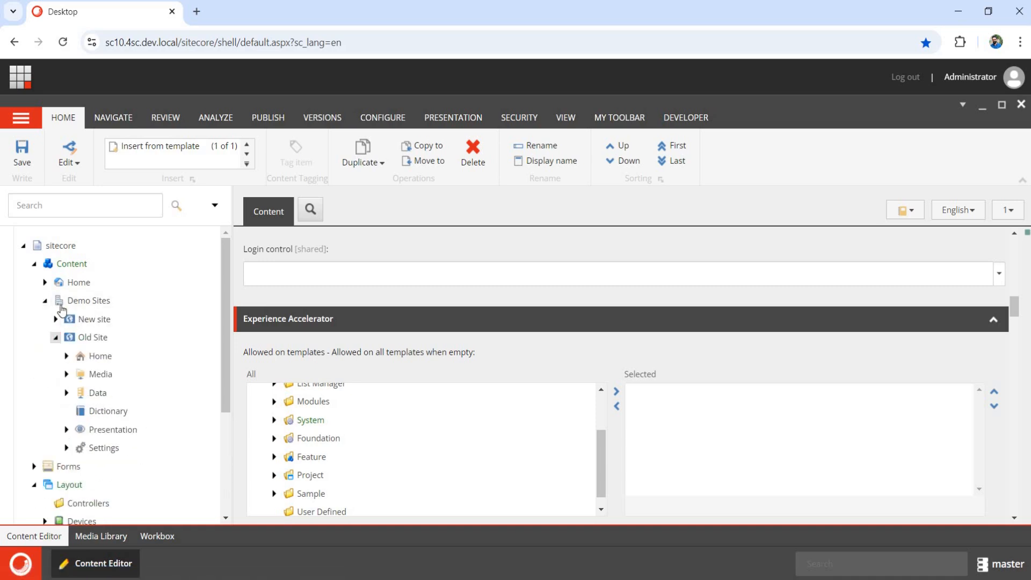
left_click(66, 448)
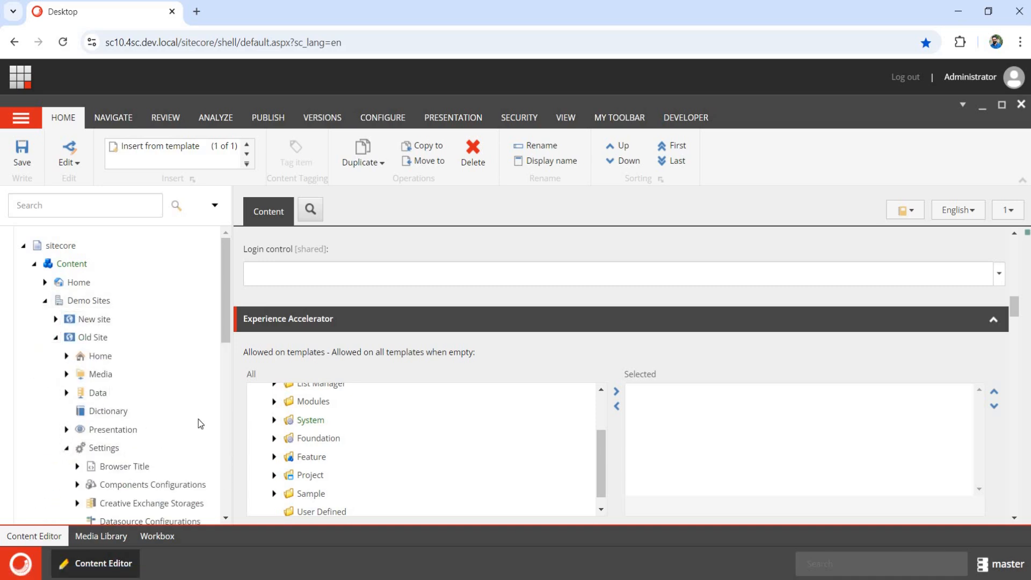
scroll(132, 294, "down", 1)
scroll(134, 290, "down", 2)
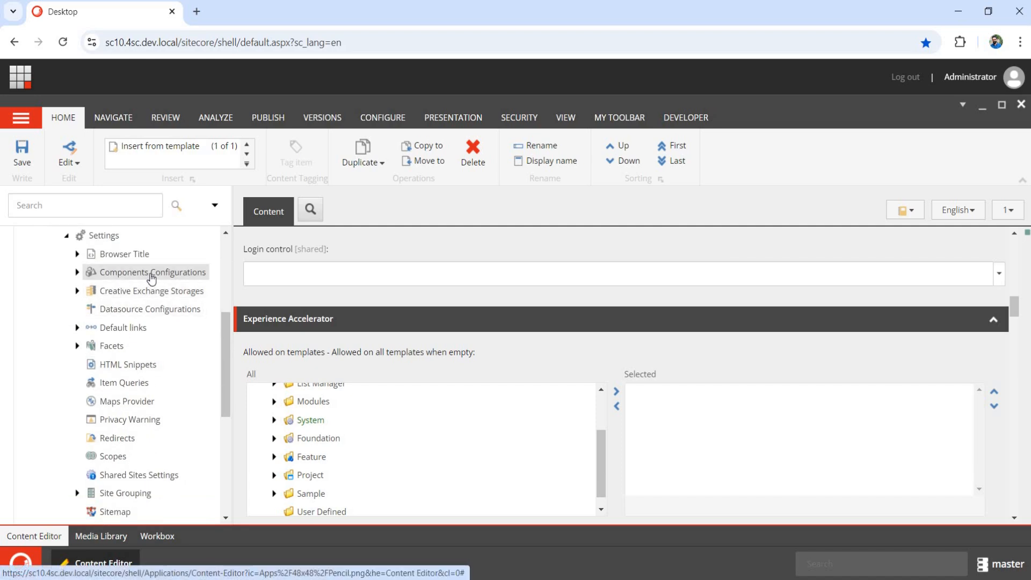
Insert a Carousel component configuration under Components Configurations, allowing News and using the Carousel rendering.
right_click(206, 280)
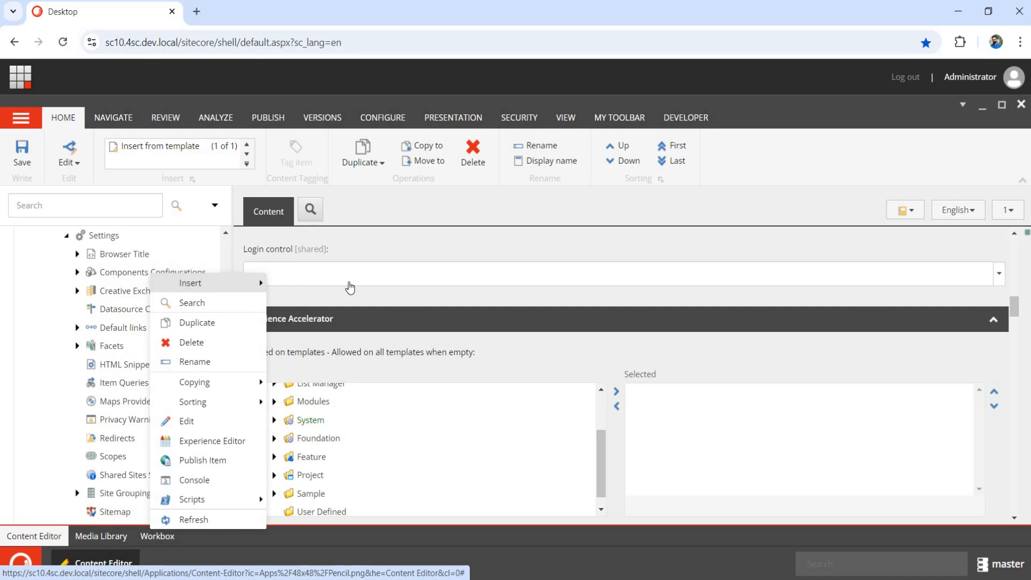
mouse_move(253, 283)
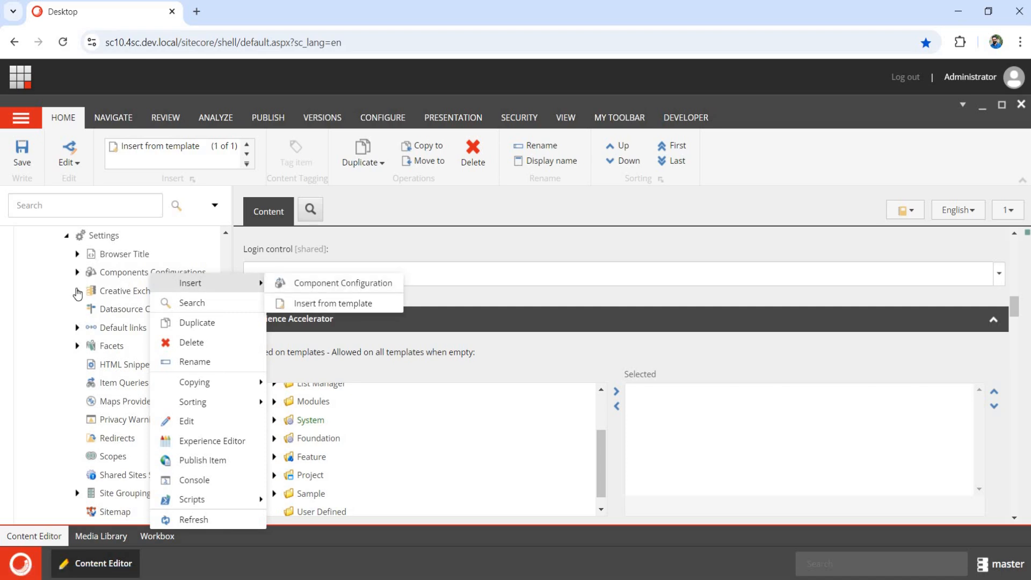
left_click(77, 291)
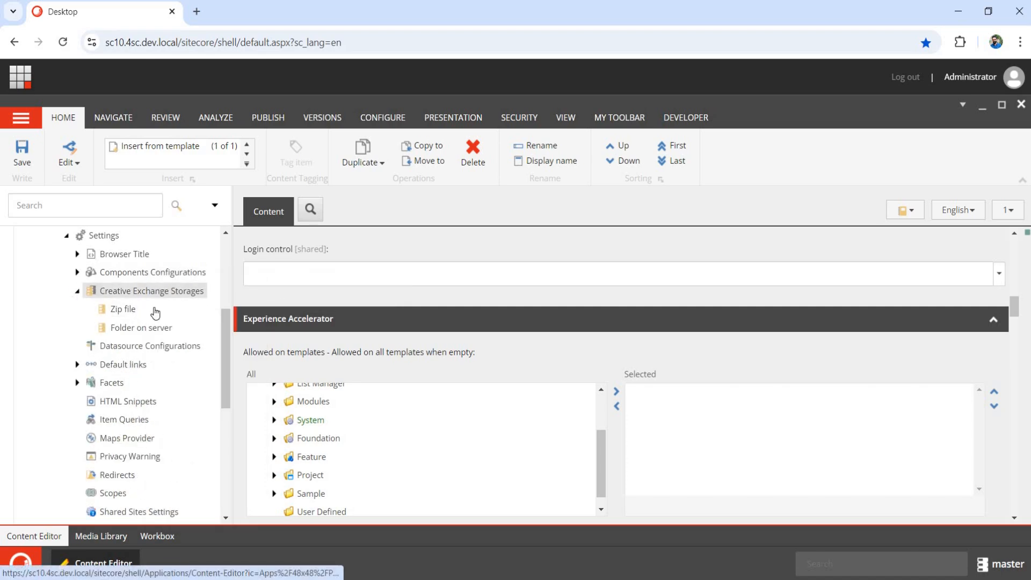
left_click(78, 291)
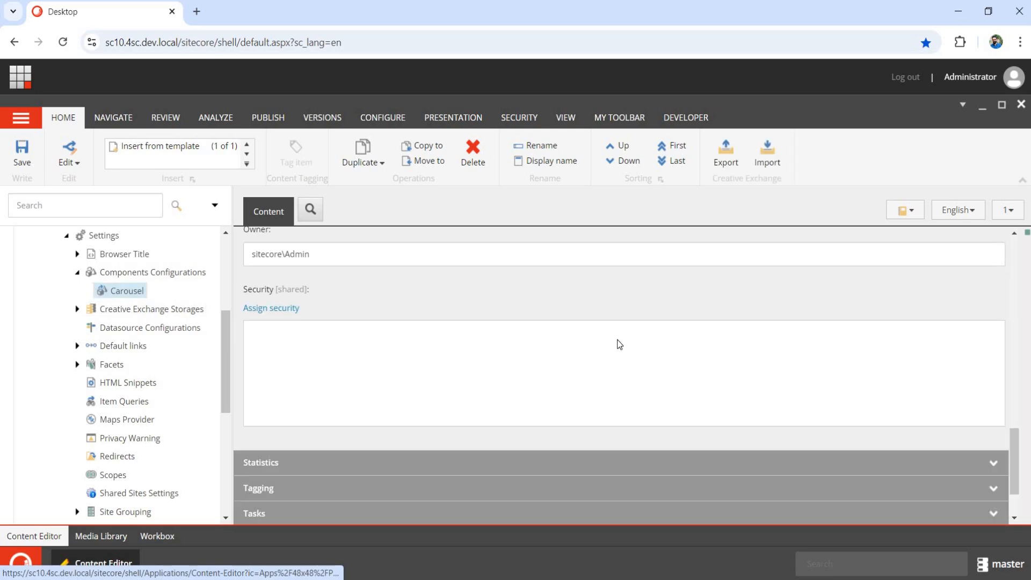
scroll(621, 349, "up", 10)
scroll(301, 304, "down", 5)
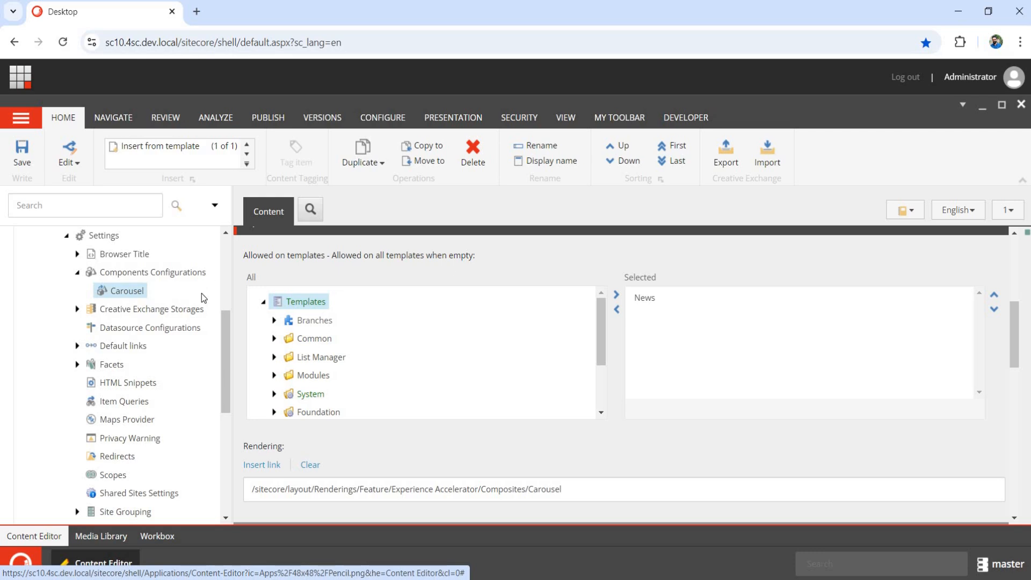
scroll(193, 298, "up", 4)
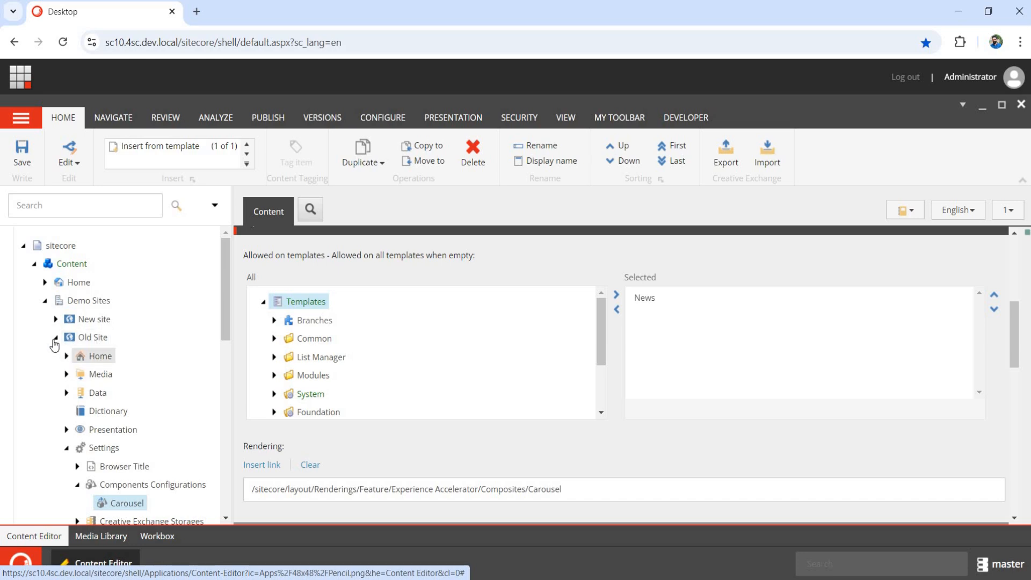
Collapse the Old Site branch in the content tree.
left_click(55, 339)
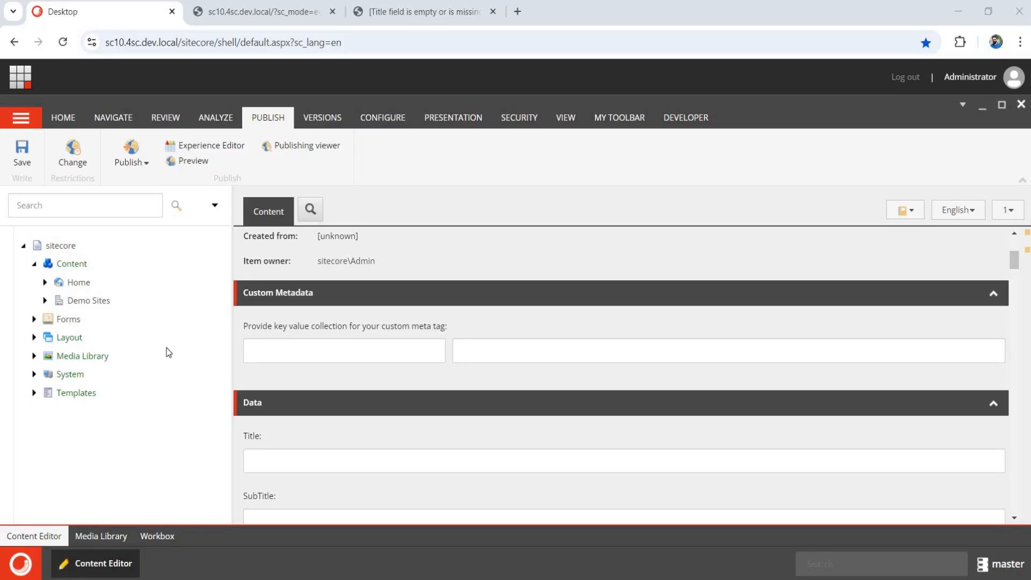
Open the News template under Templates > Project > Demo Sites.
left_click(45, 300)
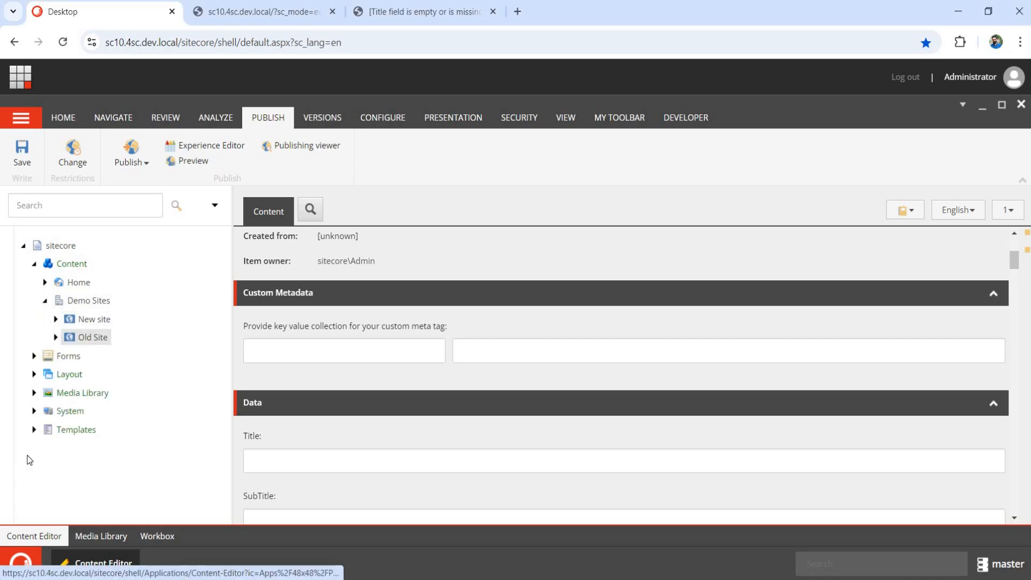
left_click(33, 434)
scroll(64, 462, "down", 3)
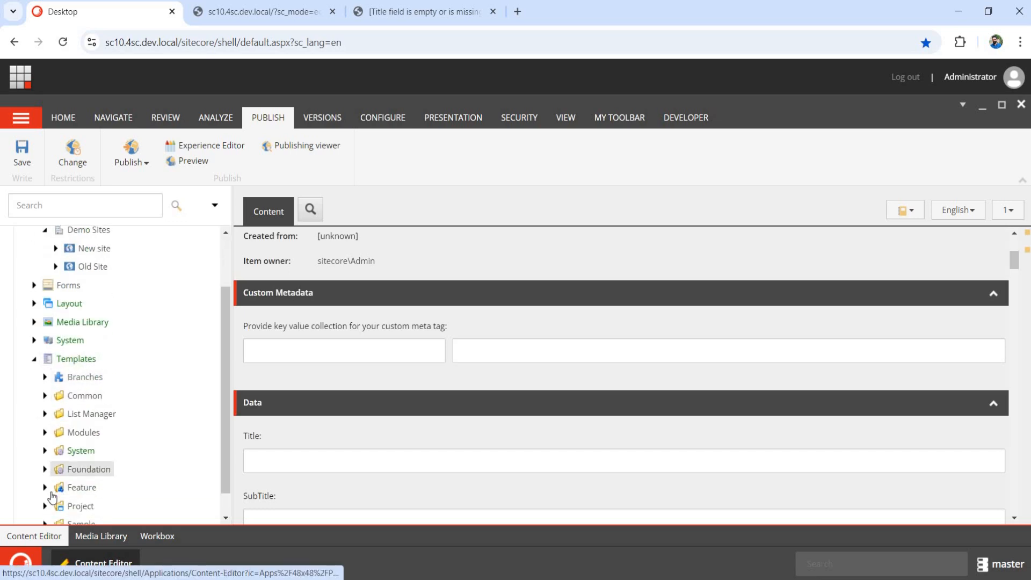
scroll(45, 513, "down", 1)
left_click(45, 516)
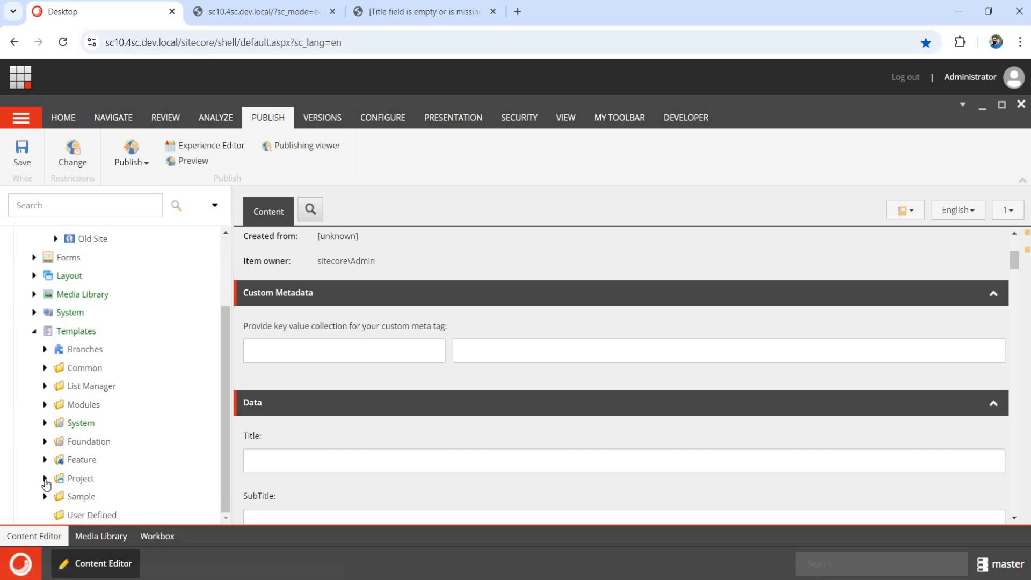
left_click(44, 478)
left_click(56, 497)
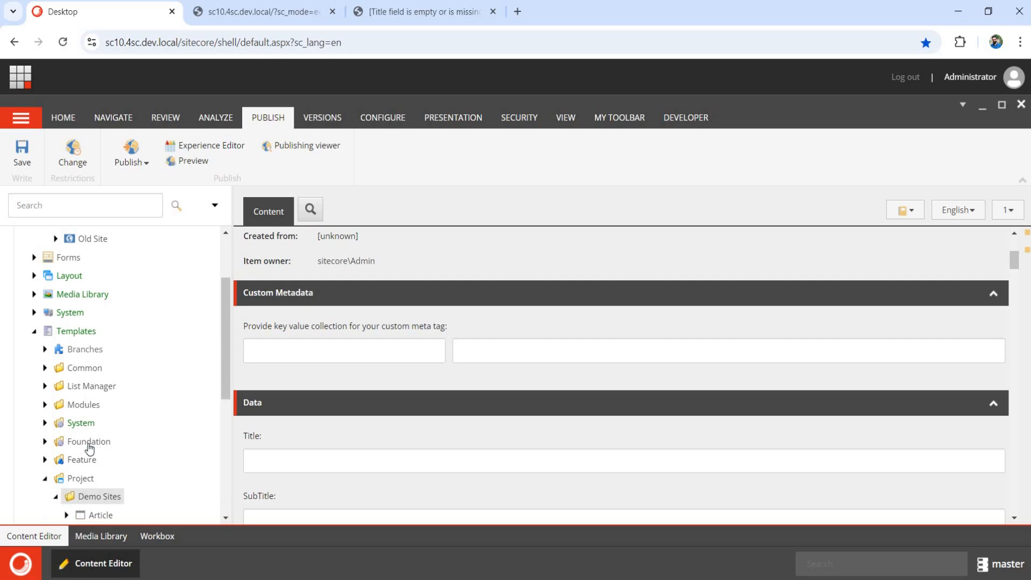
scroll(89, 446, "down", 6)
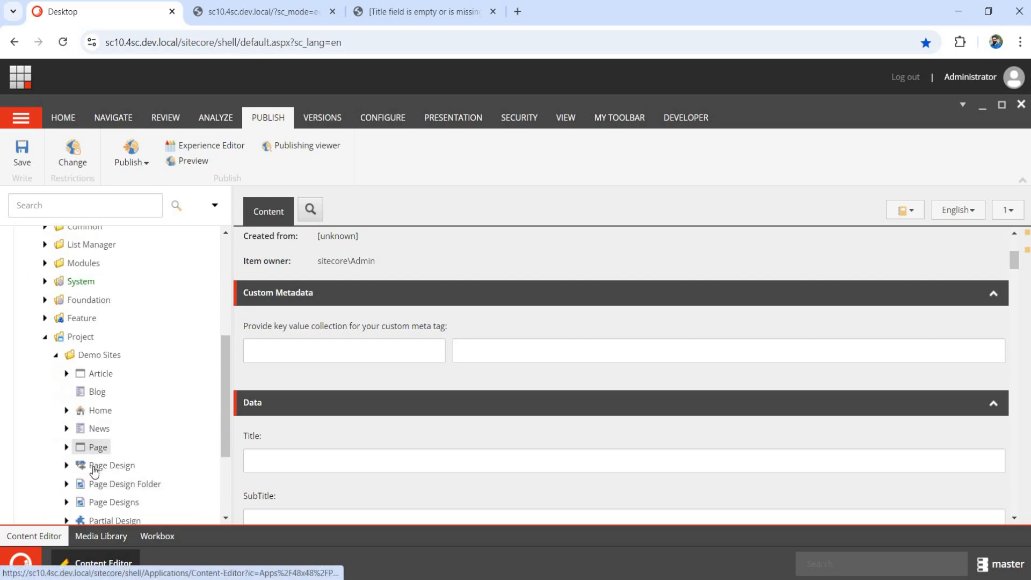
left_click(94, 433)
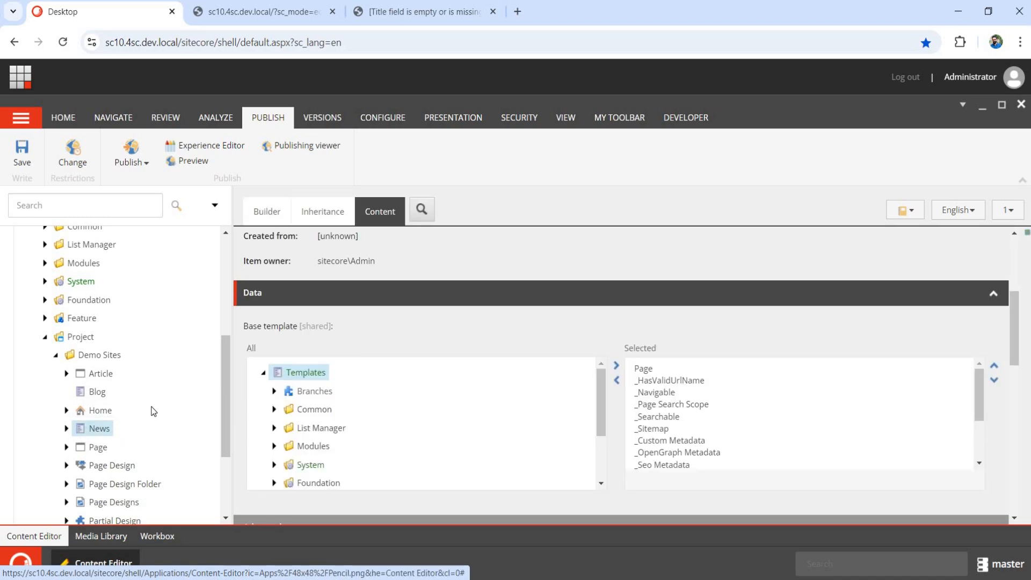
scroll(78, 344, "up", 5)
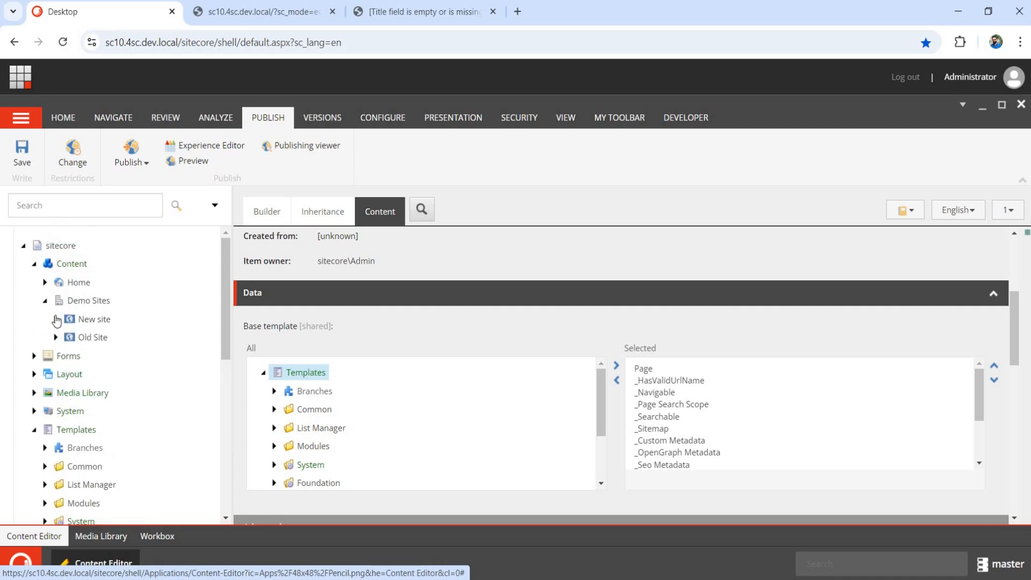
Open the New News pages under New site and Old Site, and close the two leftover browser tabs.
left_click(55, 319)
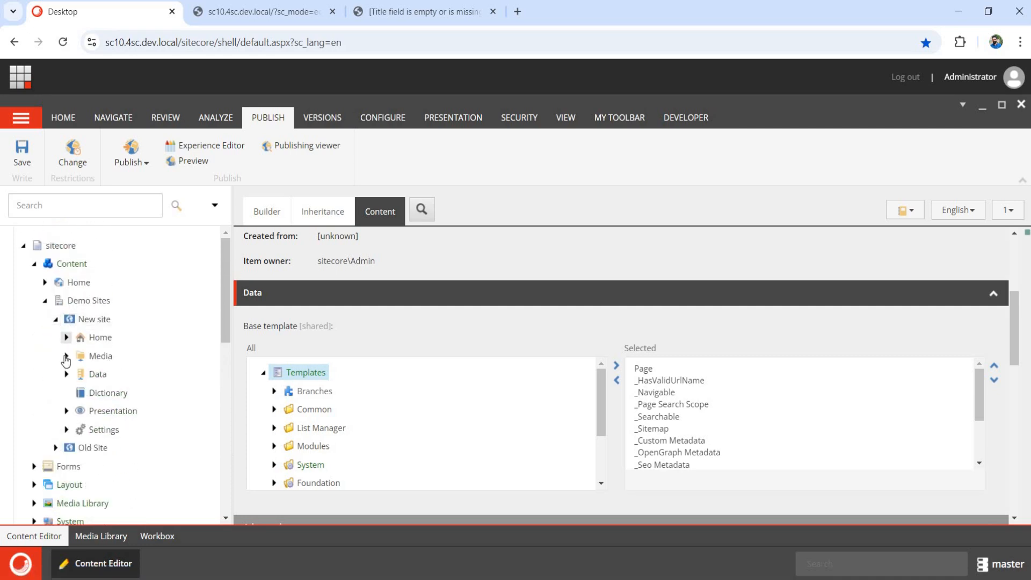
left_click(66, 337)
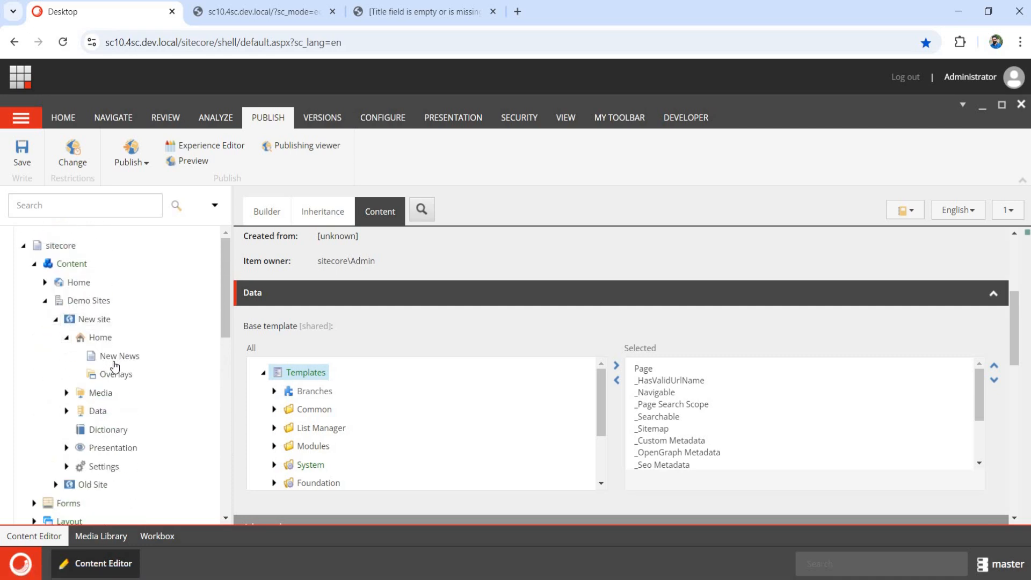
left_click(115, 357)
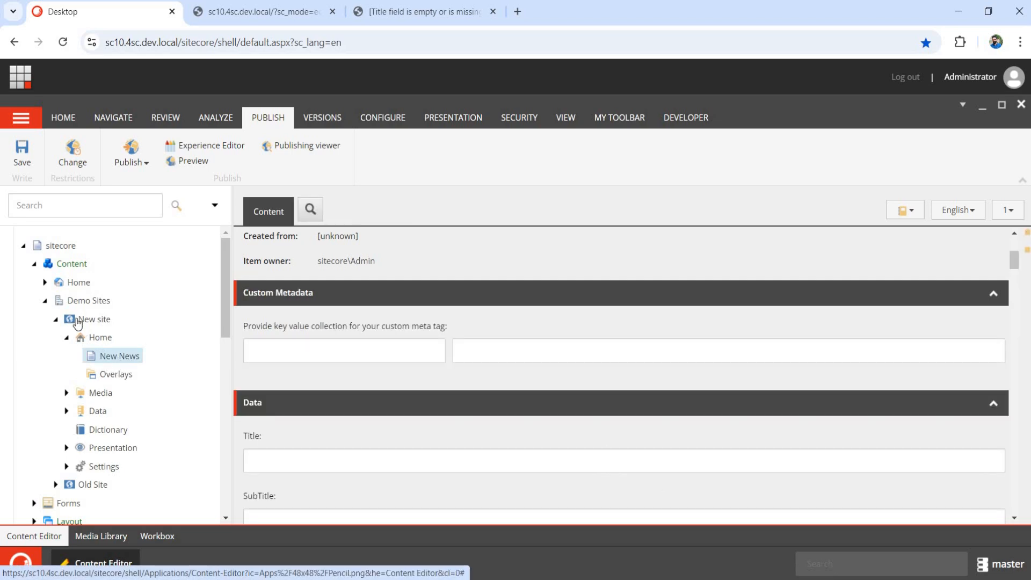
left_click(56, 485)
scroll(91, 430, "down", 1)
left_click(66, 432)
left_click(115, 454)
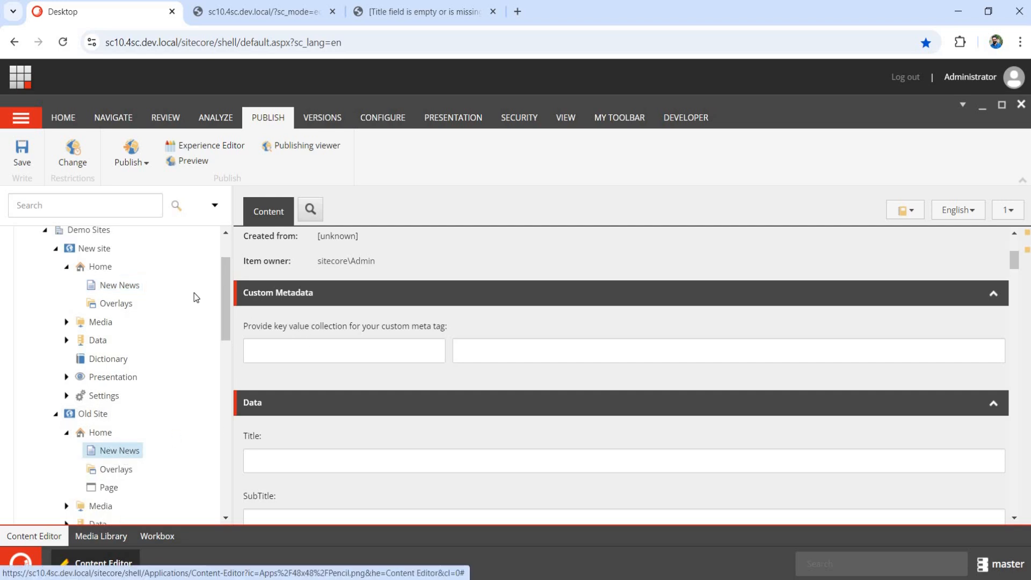
middle_click(314, 19)
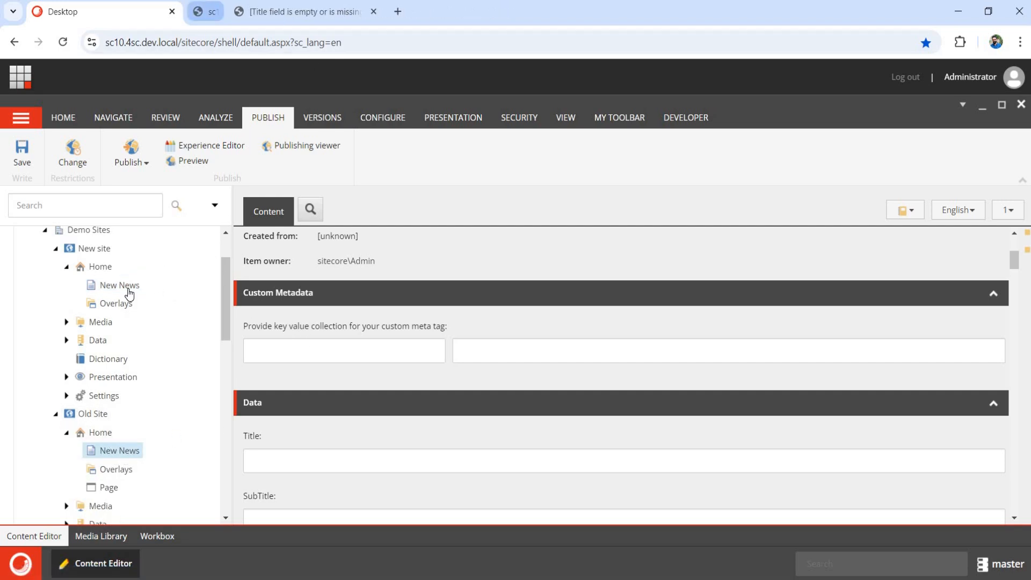
middle_click(313, 18)
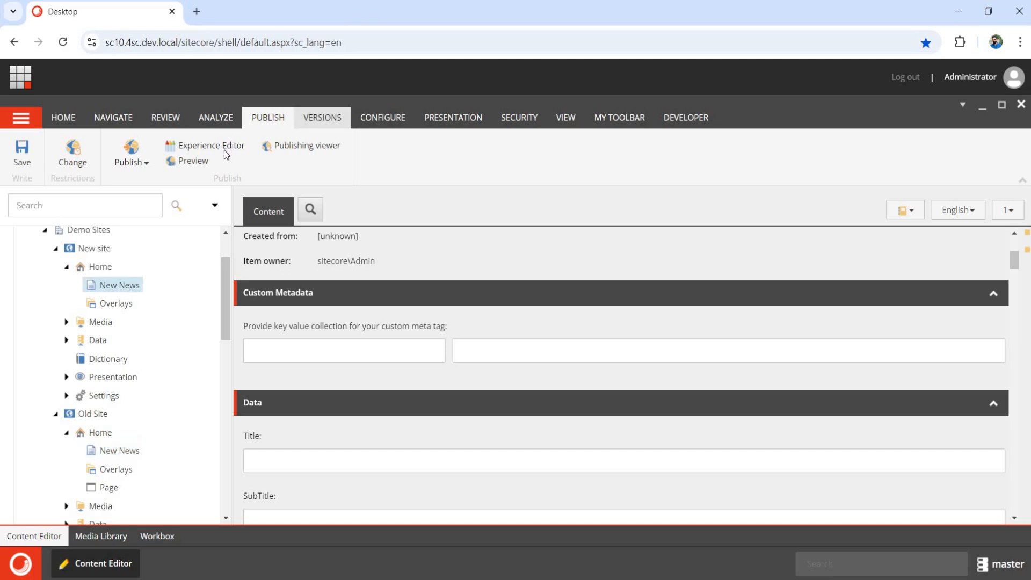
Open both New News pages in Experience Editor and confirm Carousel is listed under Composites.
left_click(241, 148)
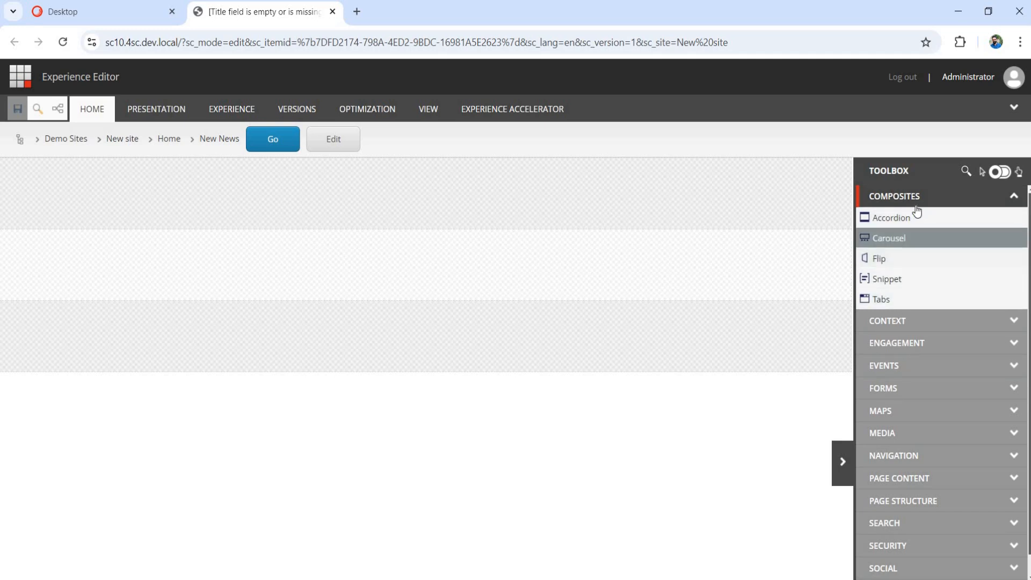
left_click(133, 16)
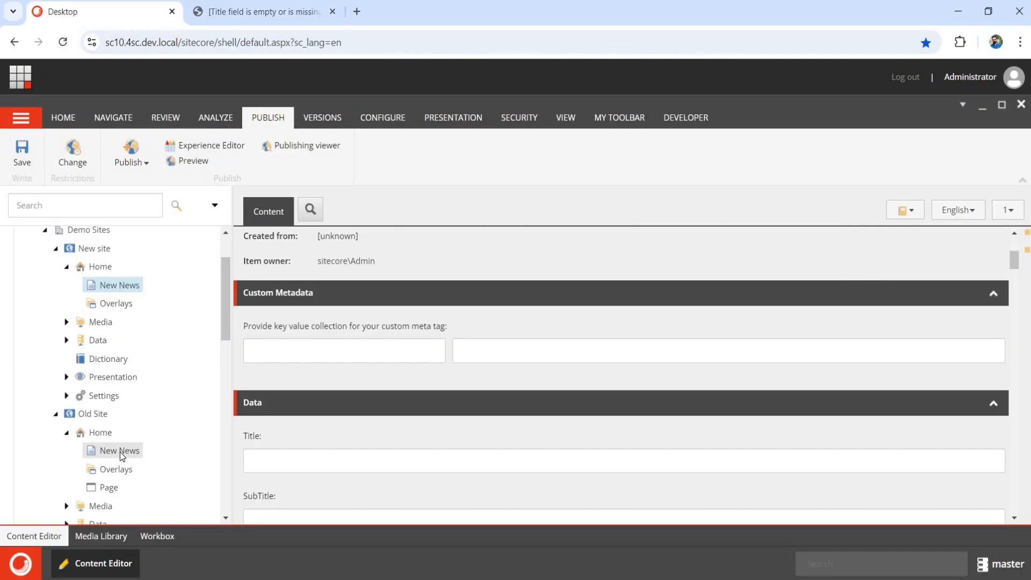
left_click(120, 452)
left_click(204, 148)
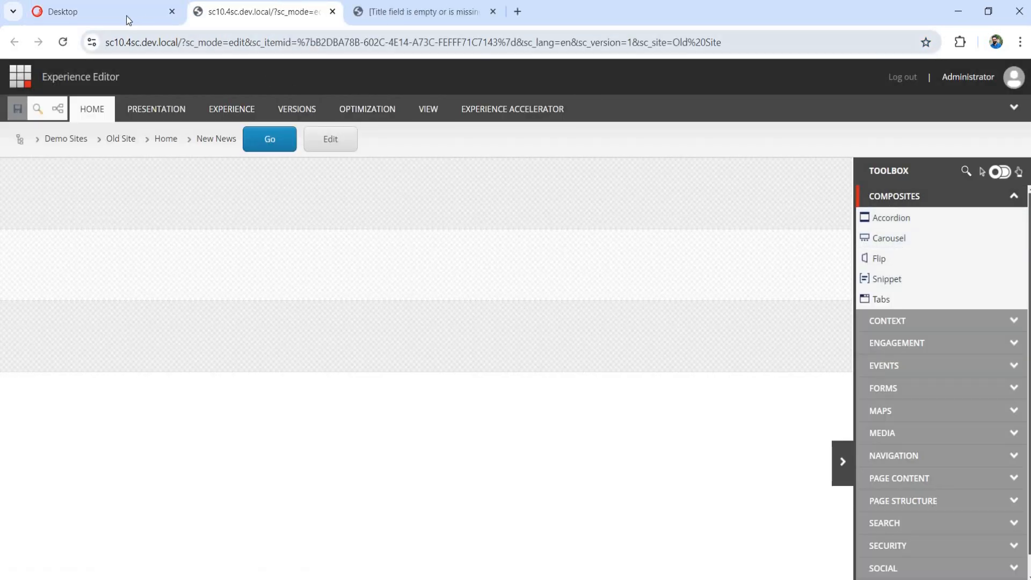
scroll(159, 379, "down", 3)
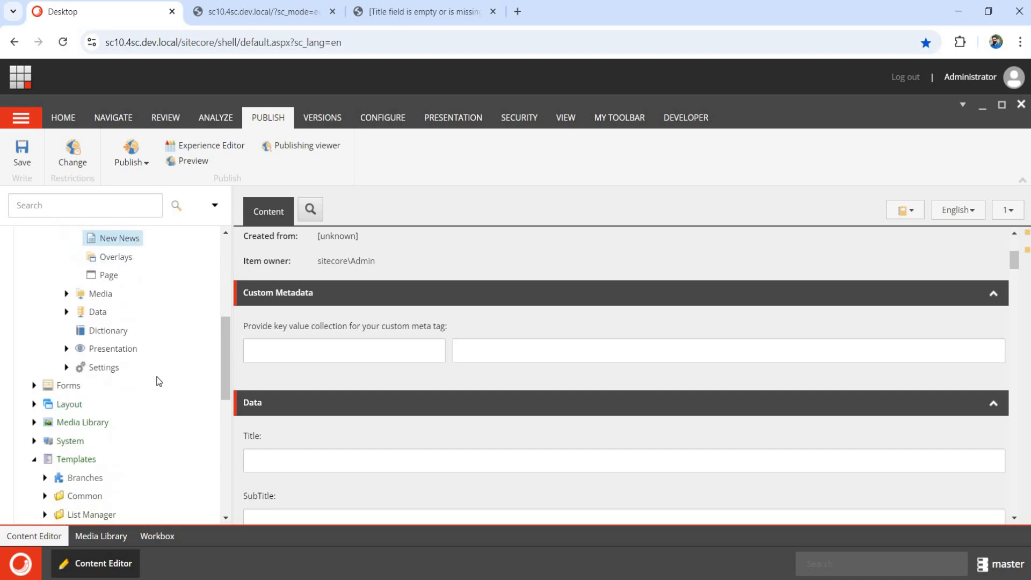
scroll(157, 368, "up", 1)
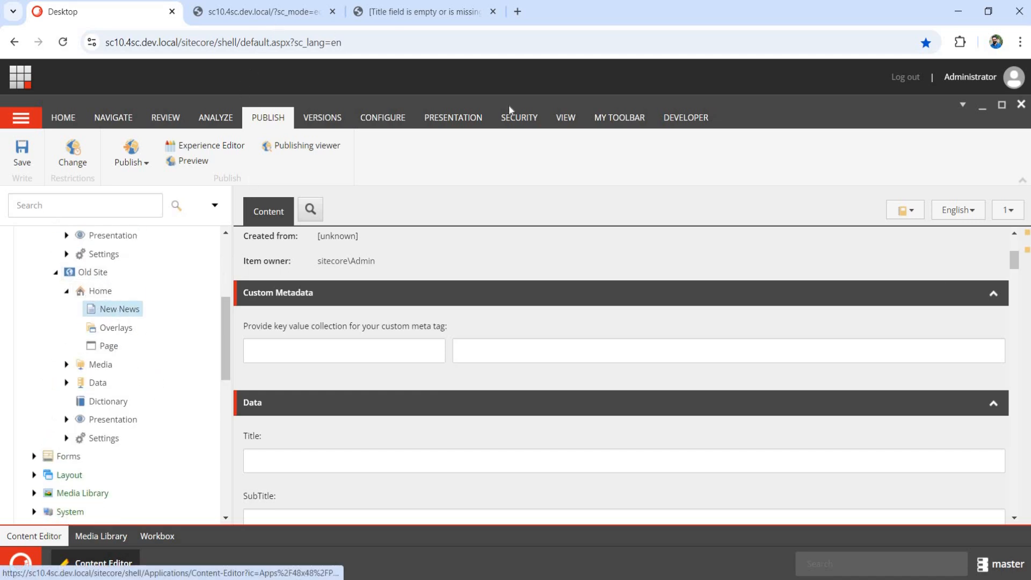
left_click(267, 12)
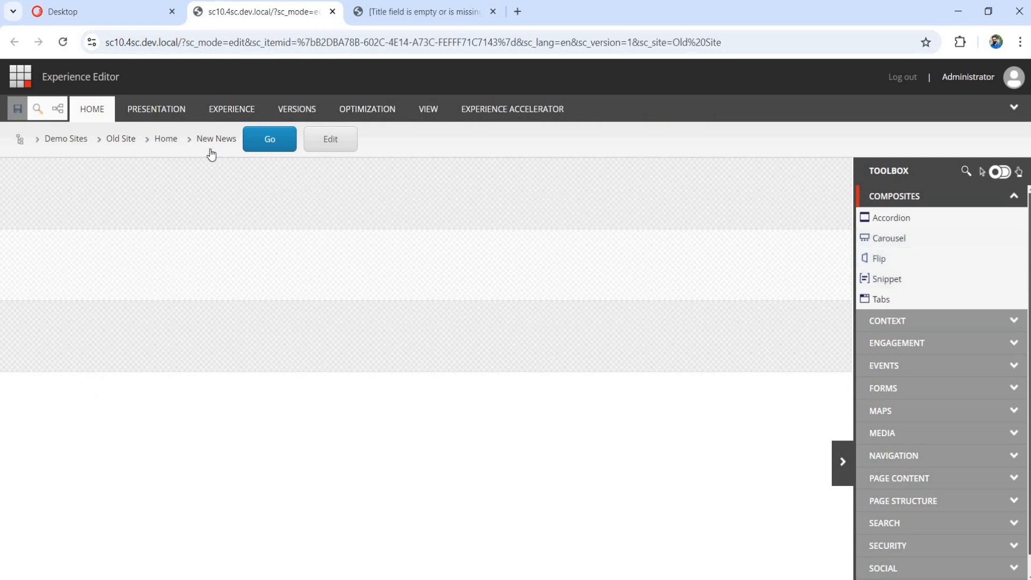
left_click(127, 11)
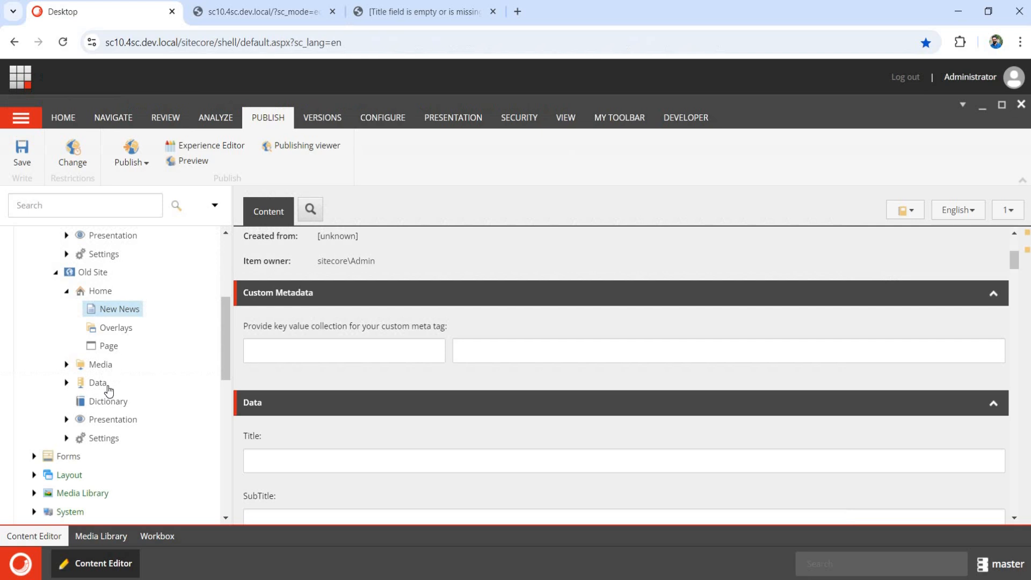
Expand Old Site > Settings > Components Configurations and open that folder item.
left_click(66, 439)
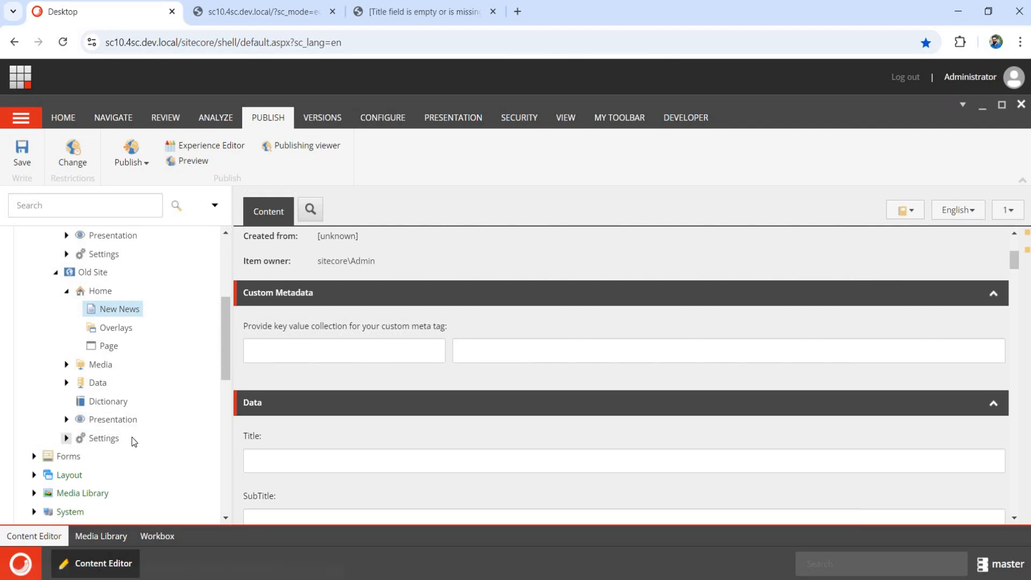
scroll(156, 343, "down", 2)
left_click(77, 334)
left_click(129, 352)
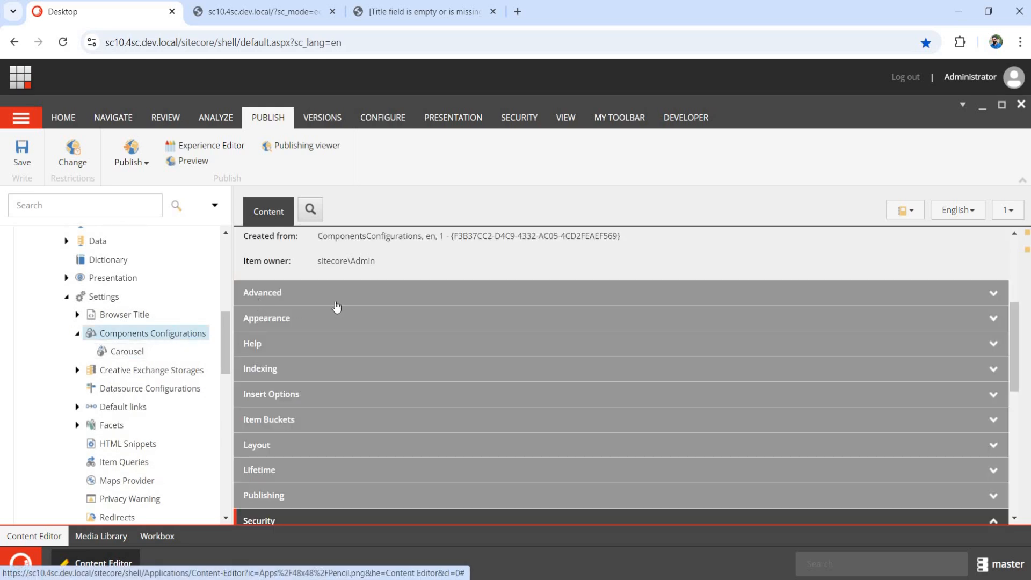
Open the Carousel component configuration and inspect its linked rendering without changing it.
right_click(337, 306)
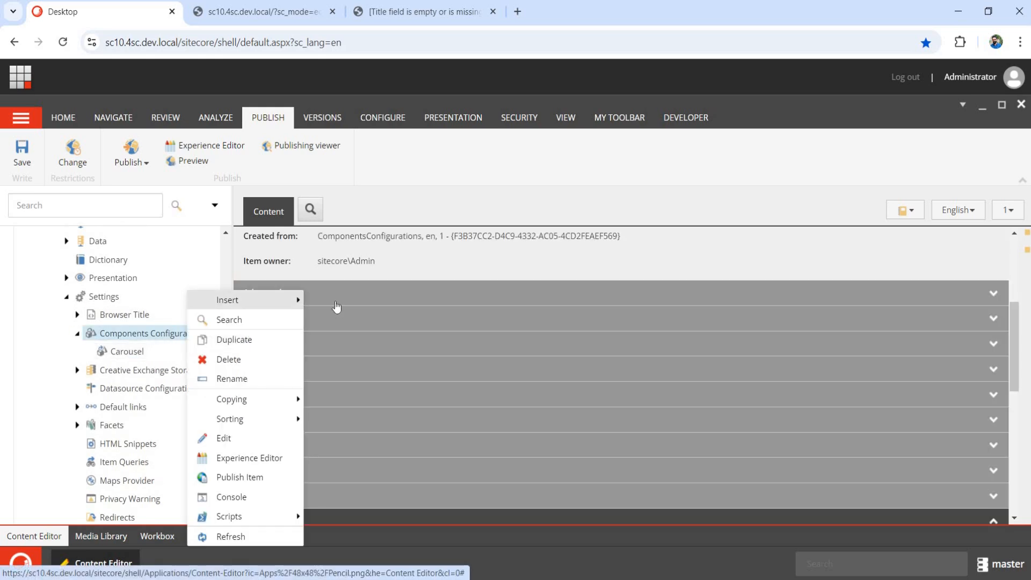
left_click(132, 355)
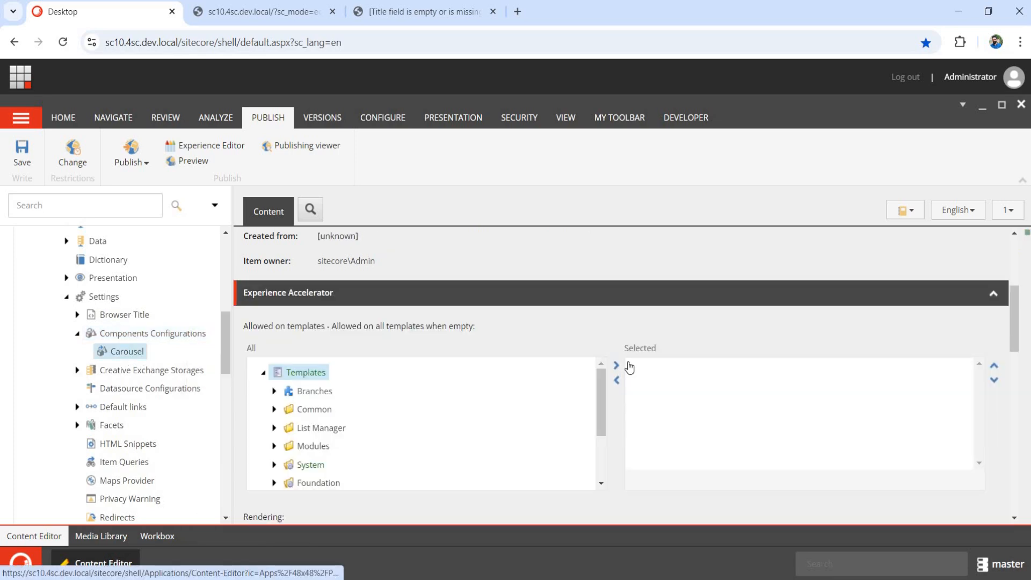
scroll(629, 371, "up", 1)
scroll(551, 387, "down", 1)
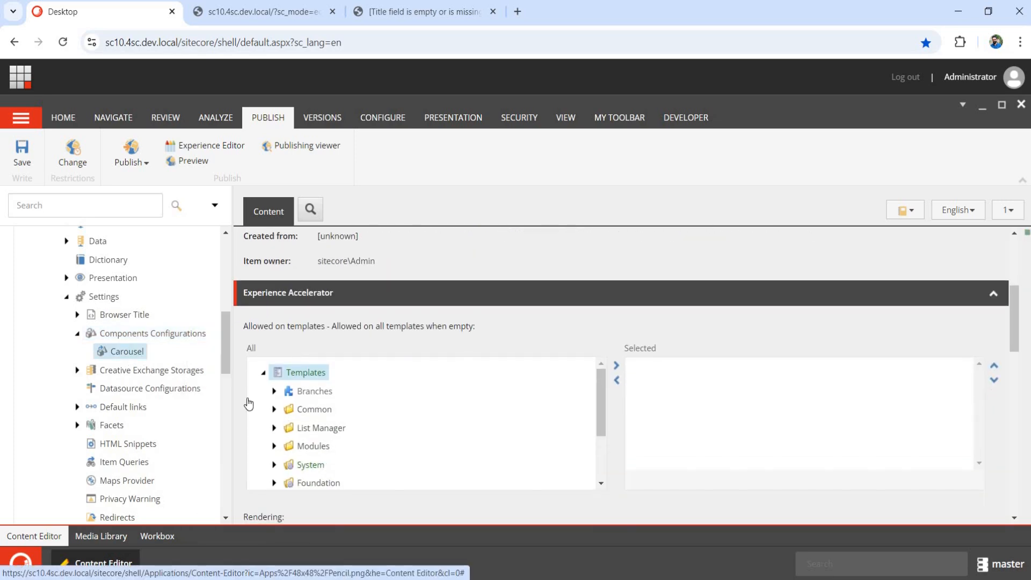
scroll(249, 404, "down", 2)
left_click(262, 393)
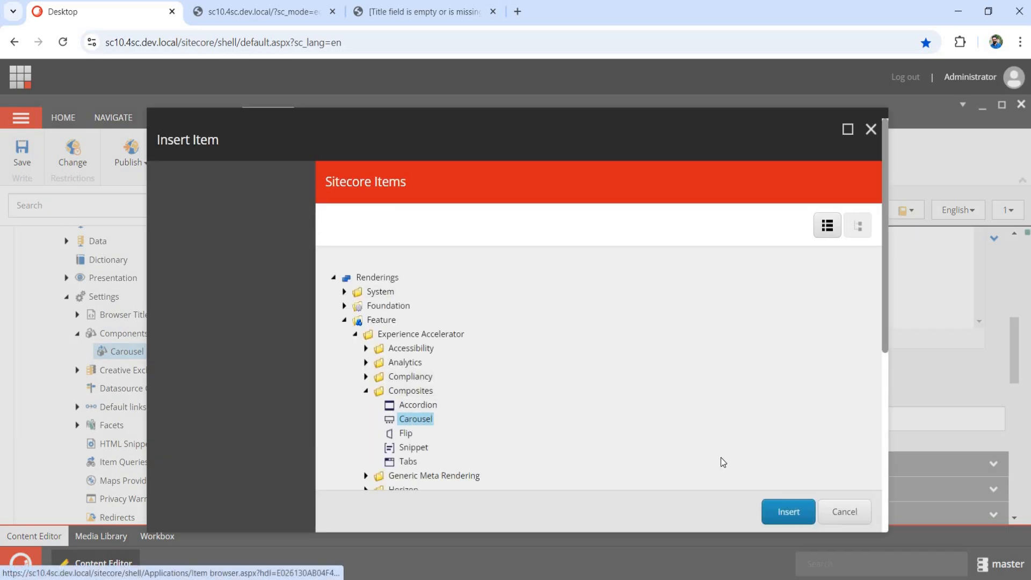
left_click(844, 512)
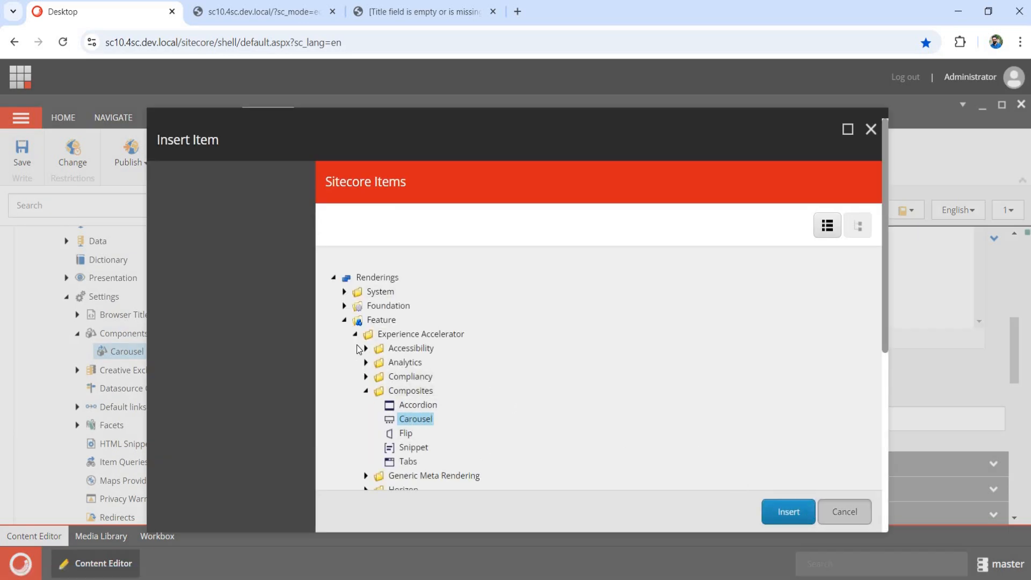
Move News into Allowed on templates, save with Ctrl+S, then select Old Site's New News.
scroll(301, 370, "down", 3)
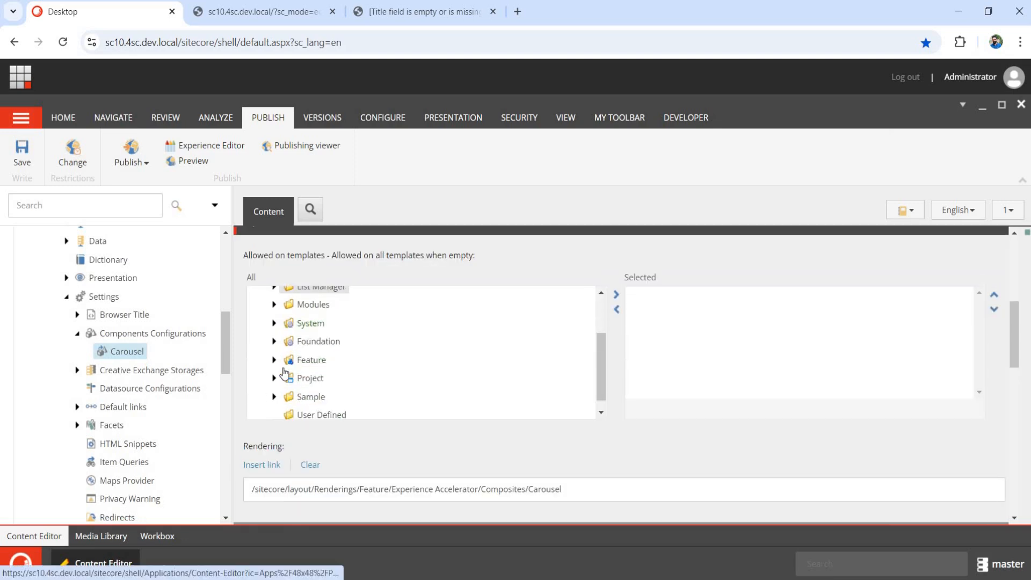
left_click(275, 366)
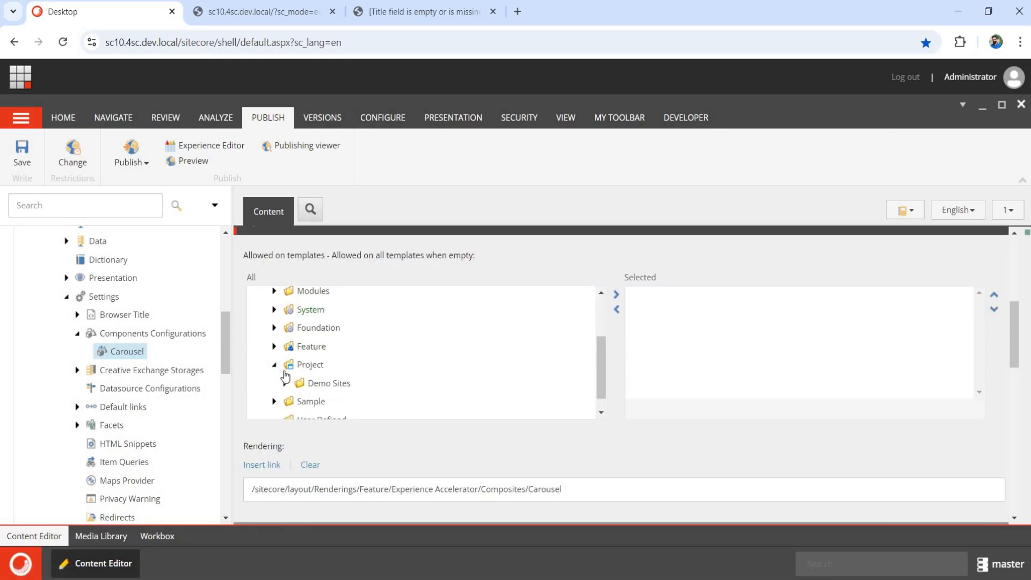
scroll(310, 350, "down", 3)
scroll(322, 359, "up", 3)
scroll(329, 369, "down", 1)
scroll(329, 369, "down", 3)
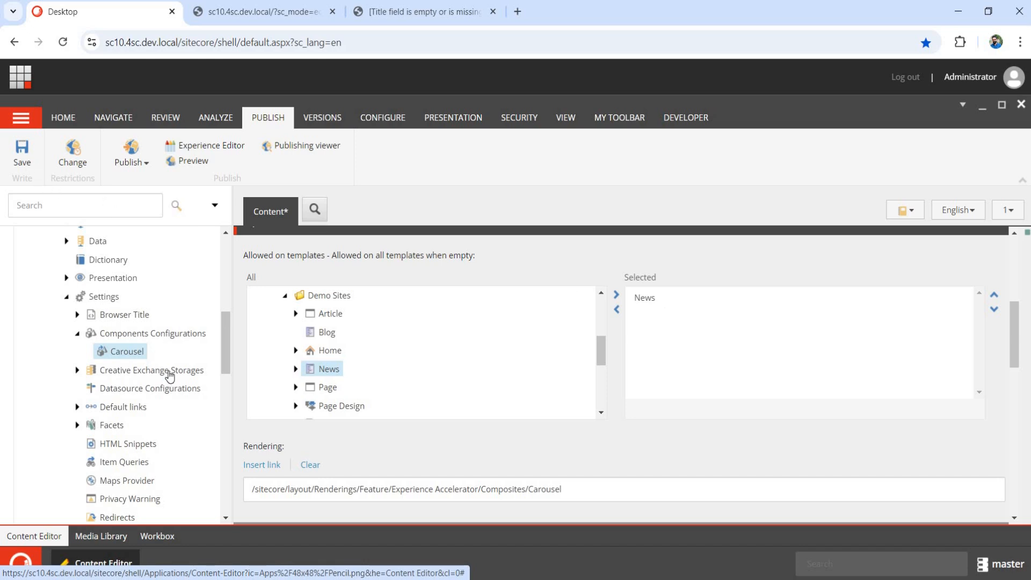
key("ctrl+s")
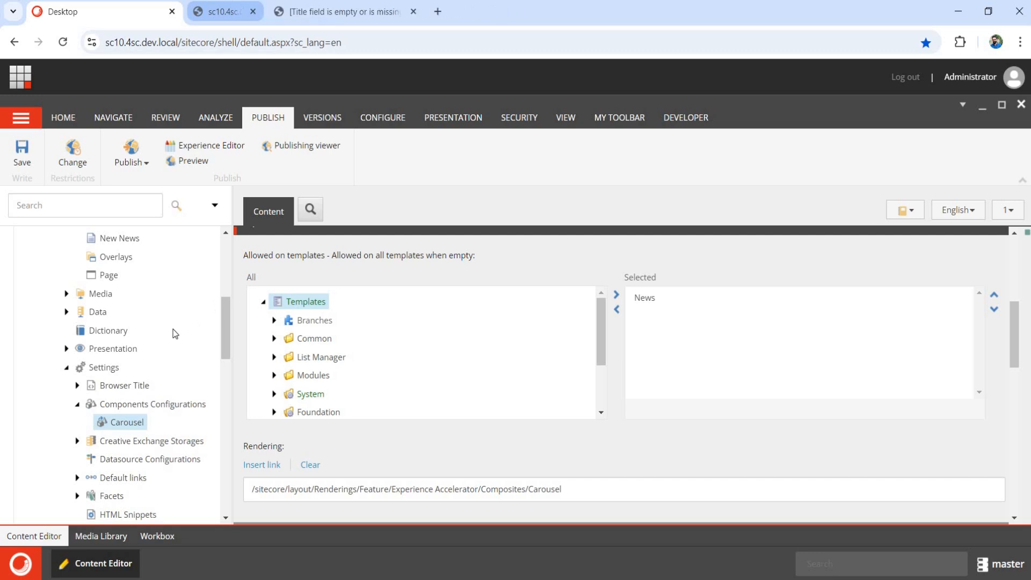
scroll(116, 294, "up", 1)
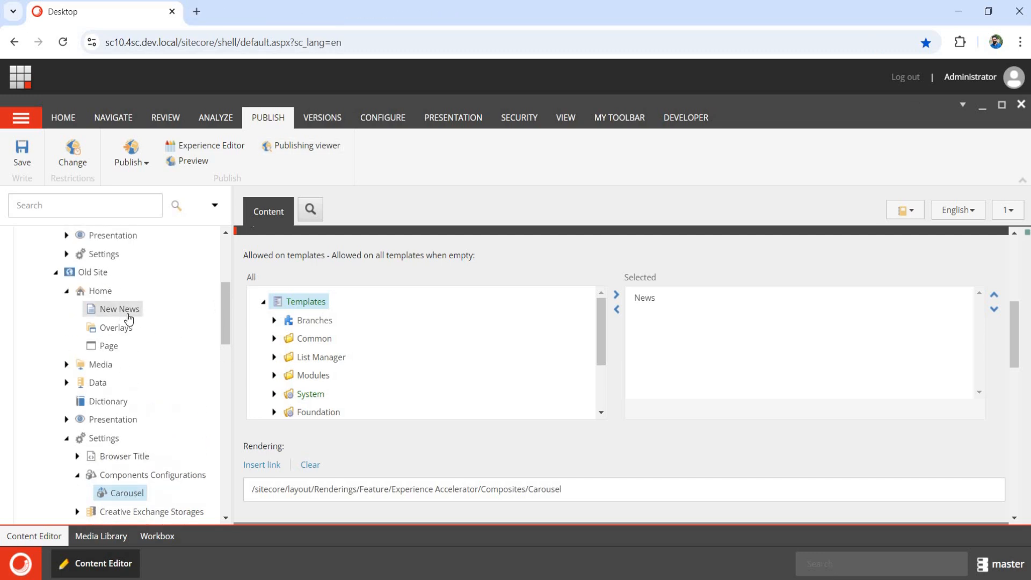
left_click(124, 310)
Open Old Site's New News and Page items in Experience Editor.
left_click(209, 152)
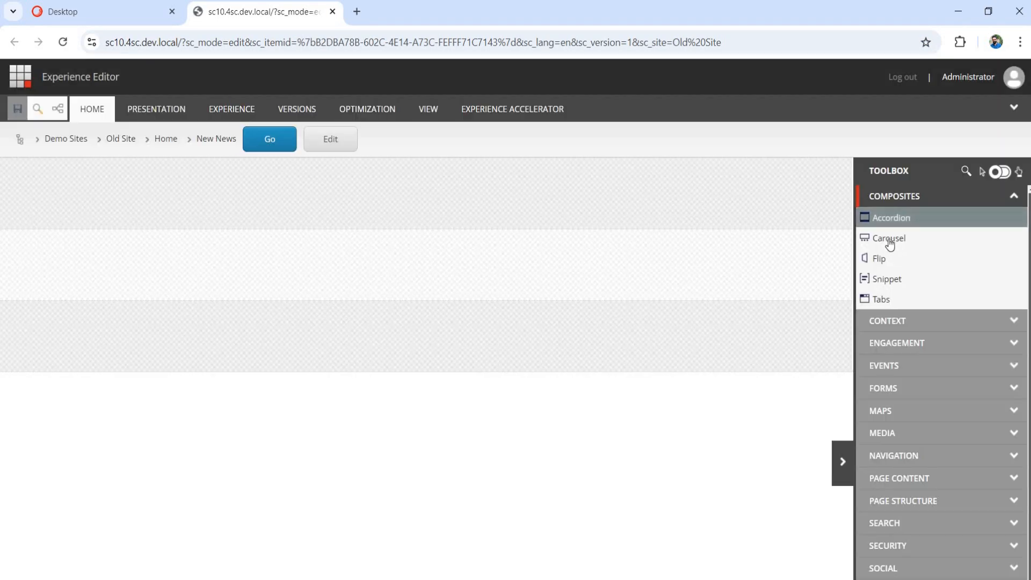
left_click(144, 20)
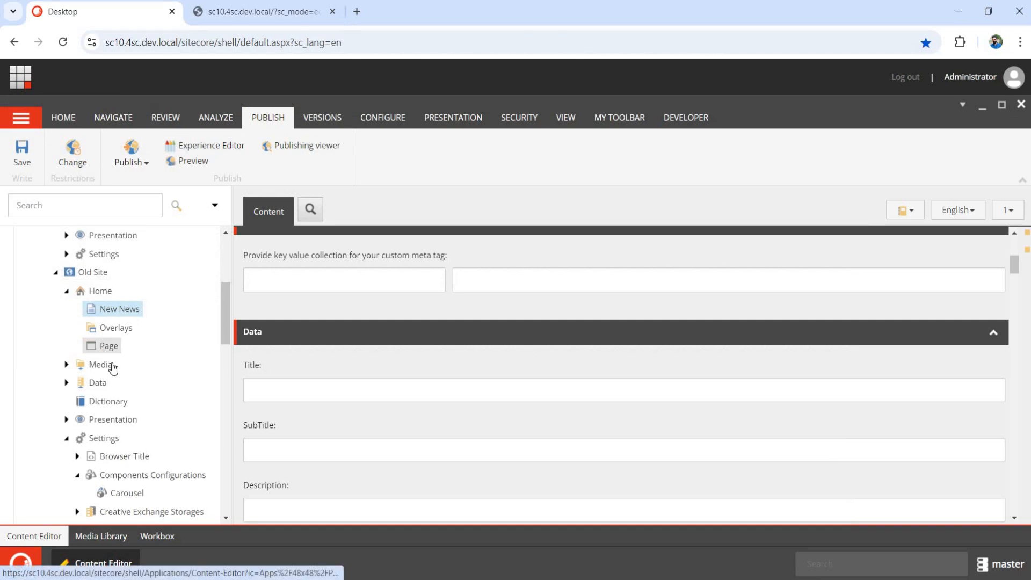
left_click(107, 348)
left_click(240, 151)
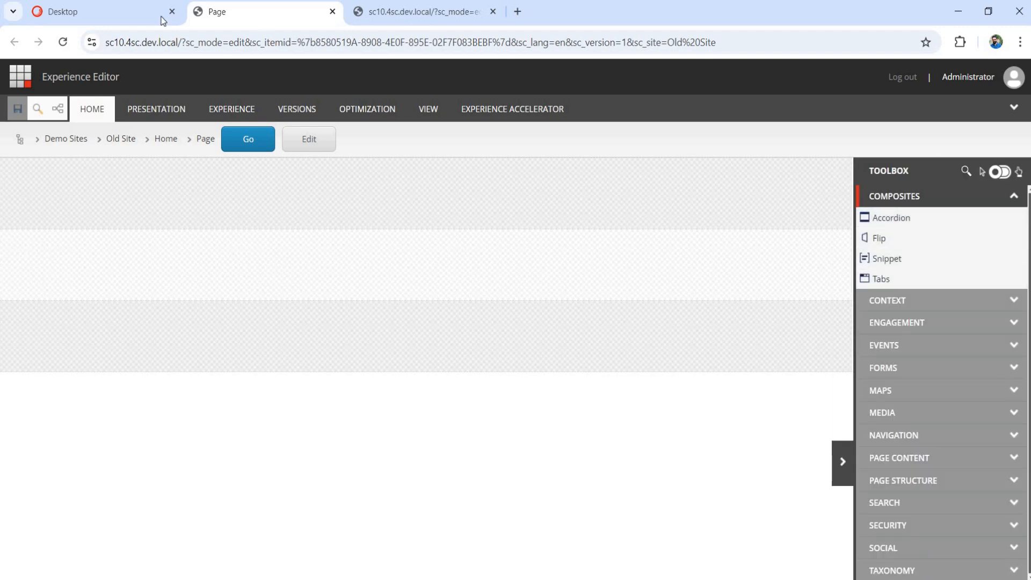
Compare the Composites toolboxes: Carousel offered on New News but missing on Page.
left_click(397, 16)
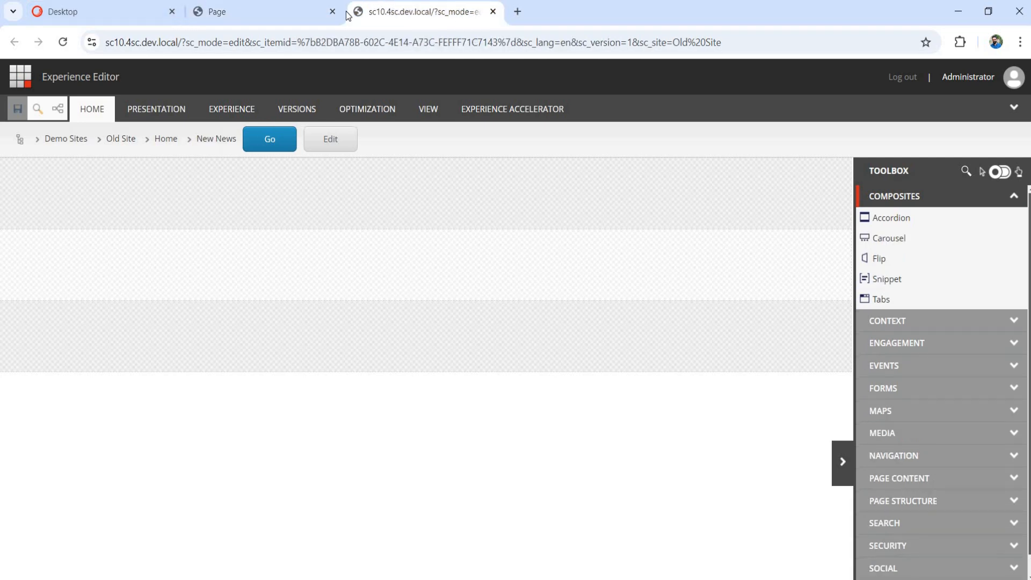
left_click(277, 16)
left_click(392, 16)
left_click(275, 15)
left_click(393, 15)
left_click(275, 15)
left_click(397, 15)
left_click(272, 14)
left_click(398, 14)
left_click(288, 14)
left_click(389, 14)
left_click(237, 14)
left_click(108, 15)
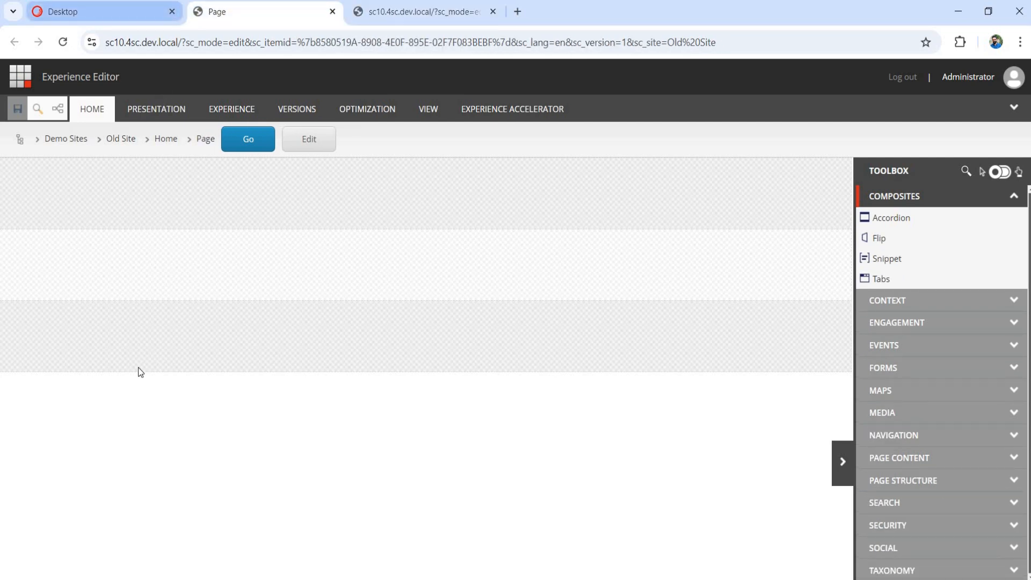
scroll(123, 359, "up", 5)
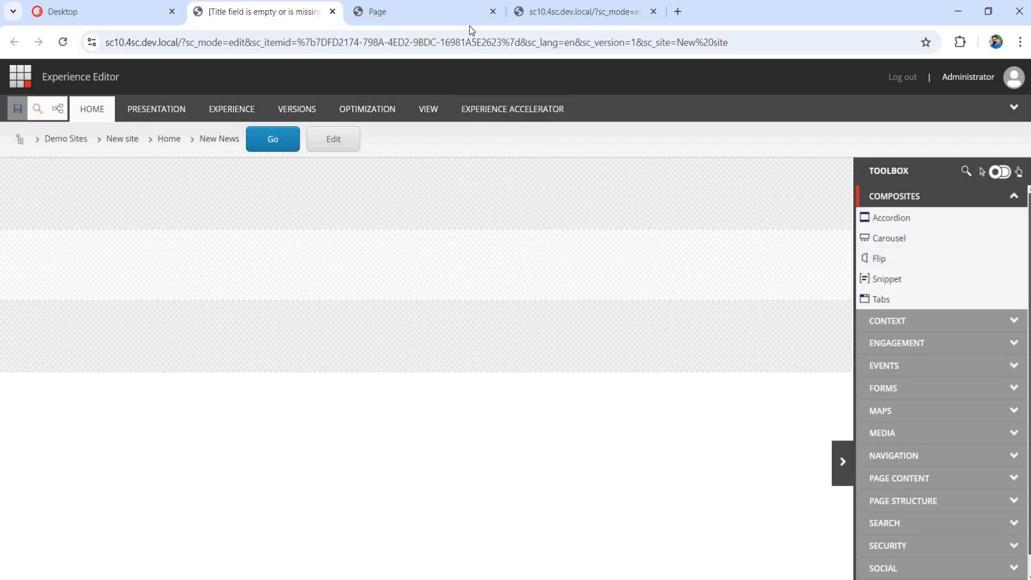
Back in Content Editor, open Old Site > Settings > Components Configurations > Carousel.
left_click(124, 7)
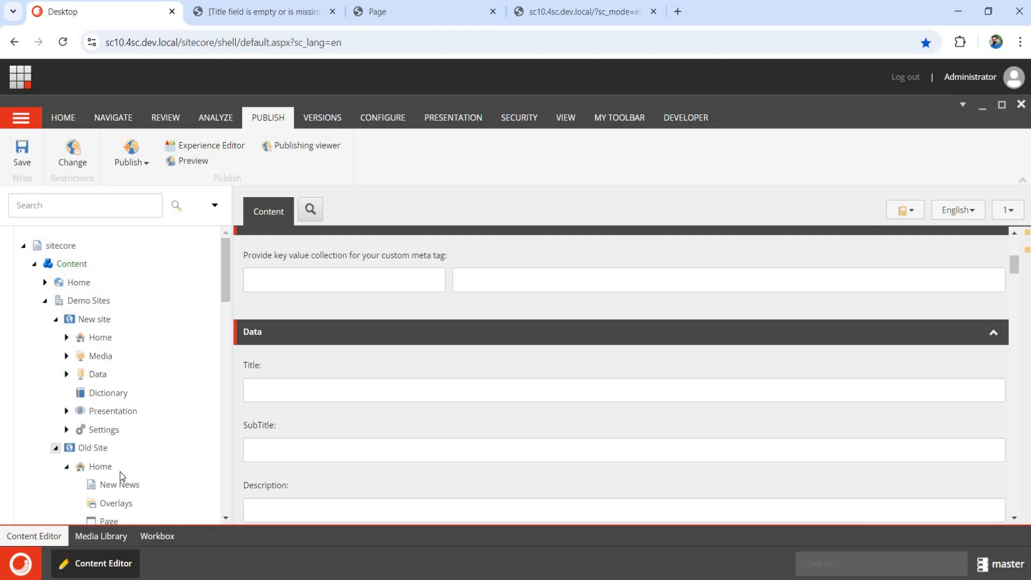
left_click(66, 466)
scroll(77, 417, "down", 3)
left_click(66, 418)
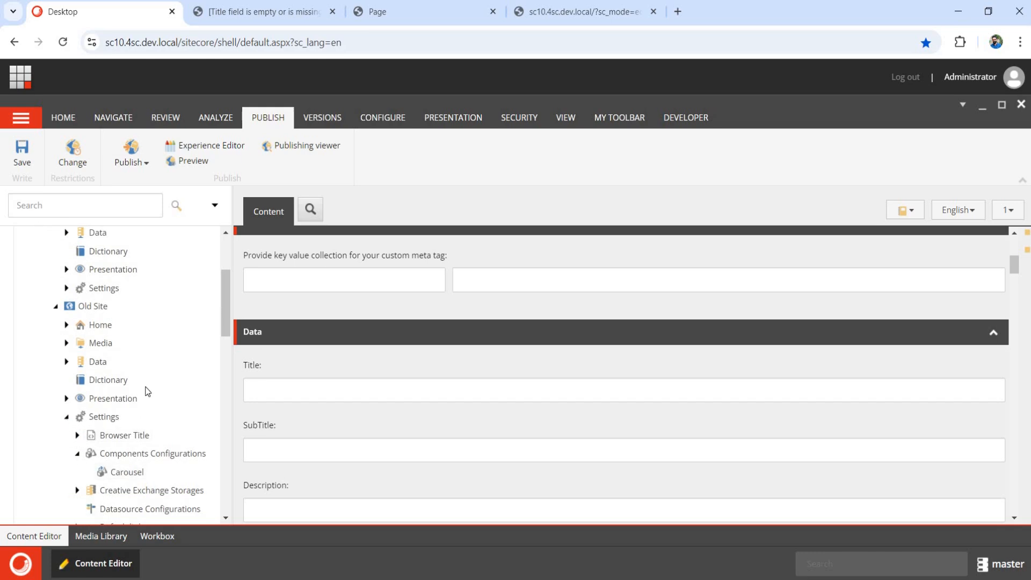
left_click(66, 417)
scroll(104, 355, "down", 1)
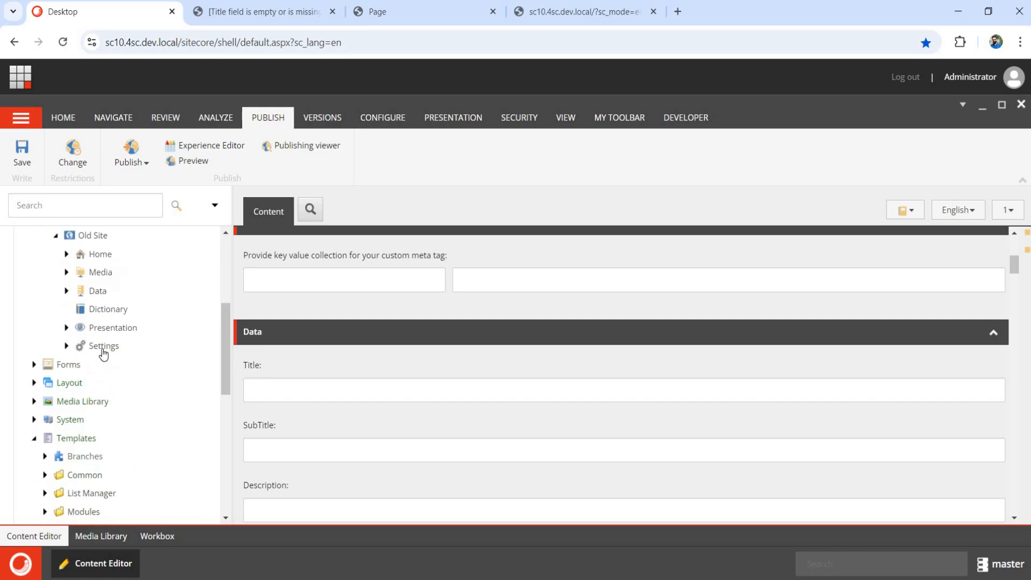
scroll(101, 355, "up", 3)
scroll(100, 376, "up", 2)
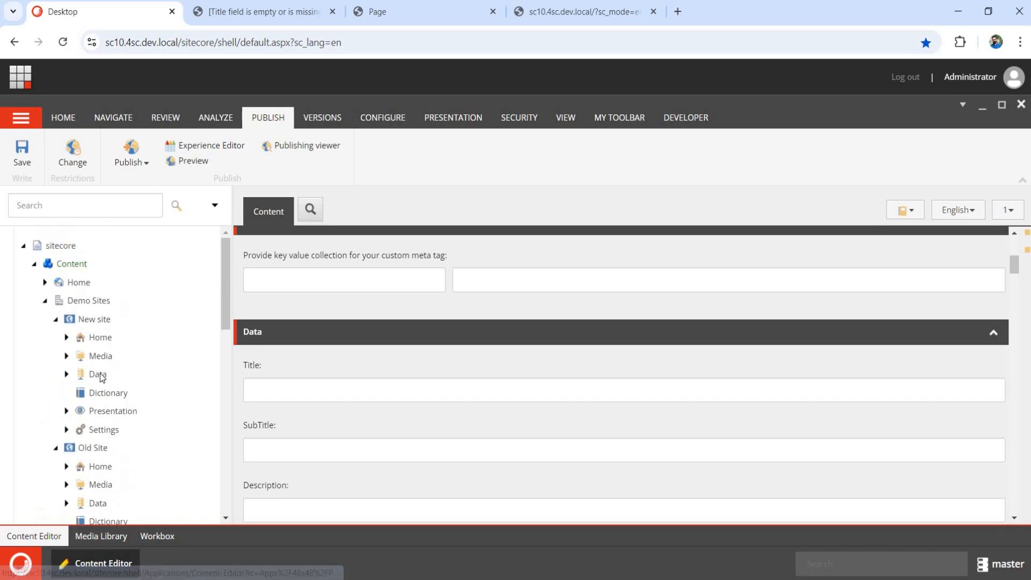
scroll(98, 375, "down", 5)
scroll(75, 339, "up", 2)
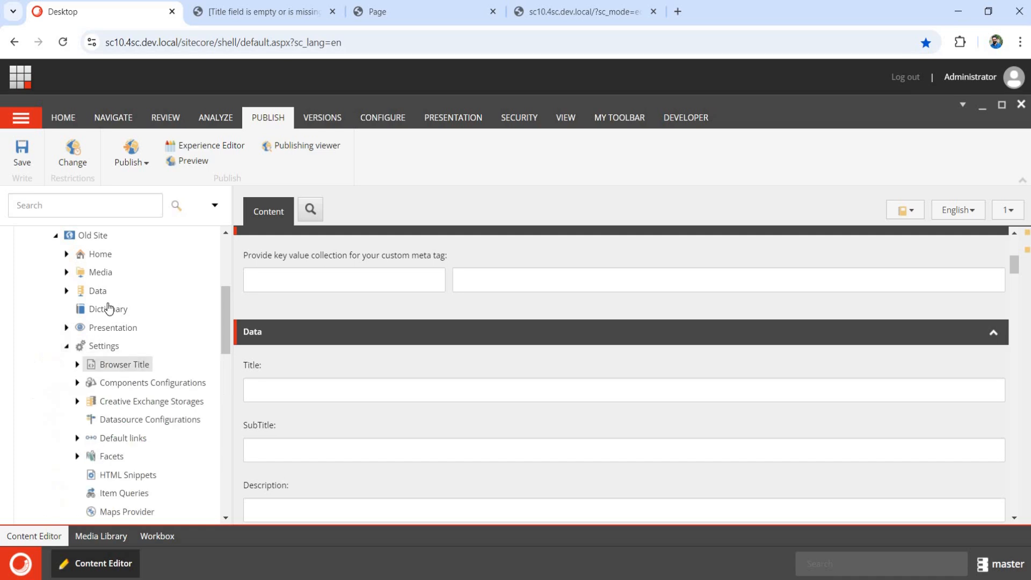
scroll(107, 308, "down", 2)
scroll(178, 342, "up", 1)
scroll(178, 343, "up", 1)
left_click(76, 312)
left_click(126, 330)
Delete the Carousel configuration item, confirming with OK, and close the two extra browser tabs.
right_click(127, 331)
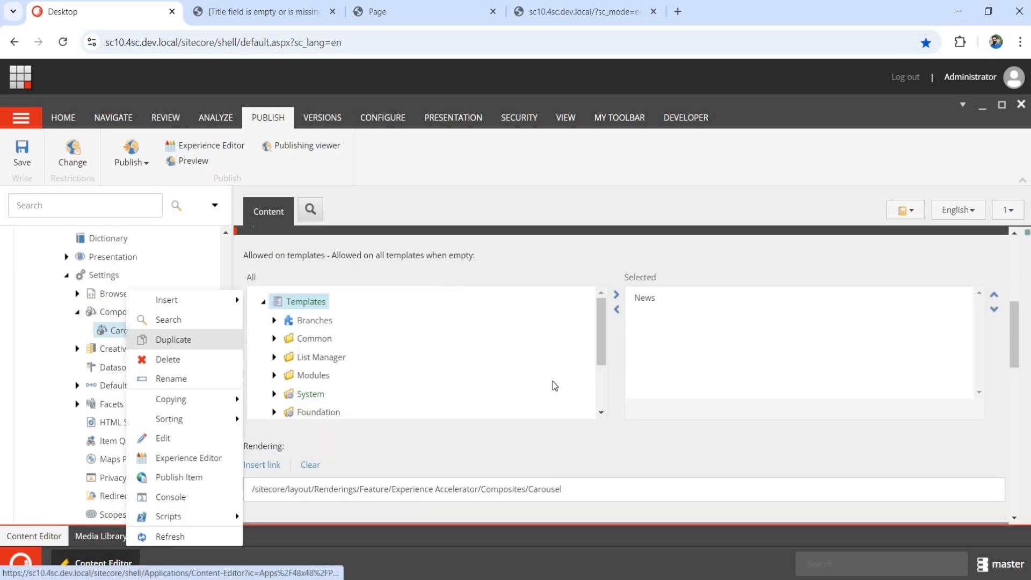
left_click(168, 359)
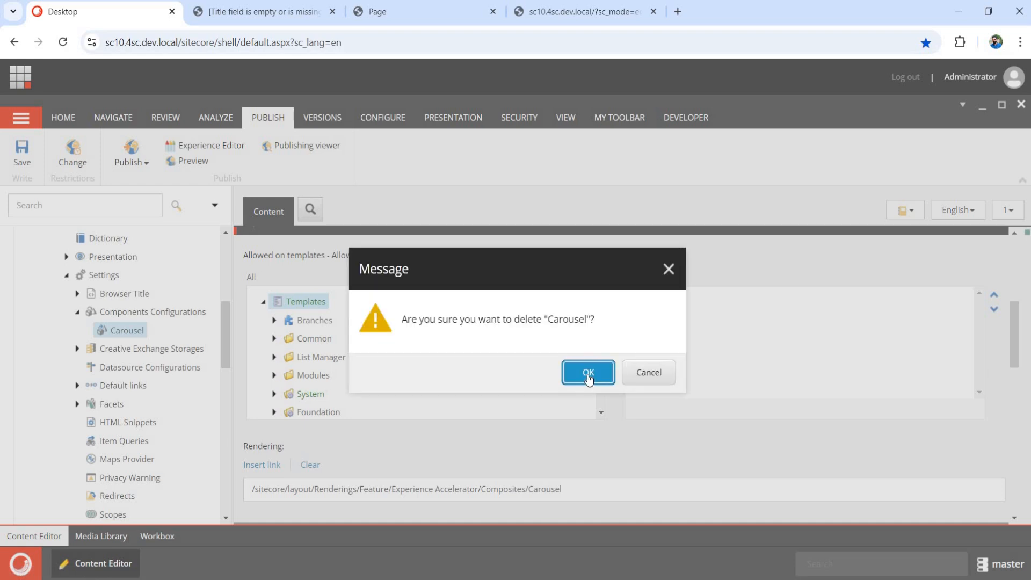
left_click(588, 370)
middle_click(286, 16)
middle_click(286, 16)
middle_click(286, 15)
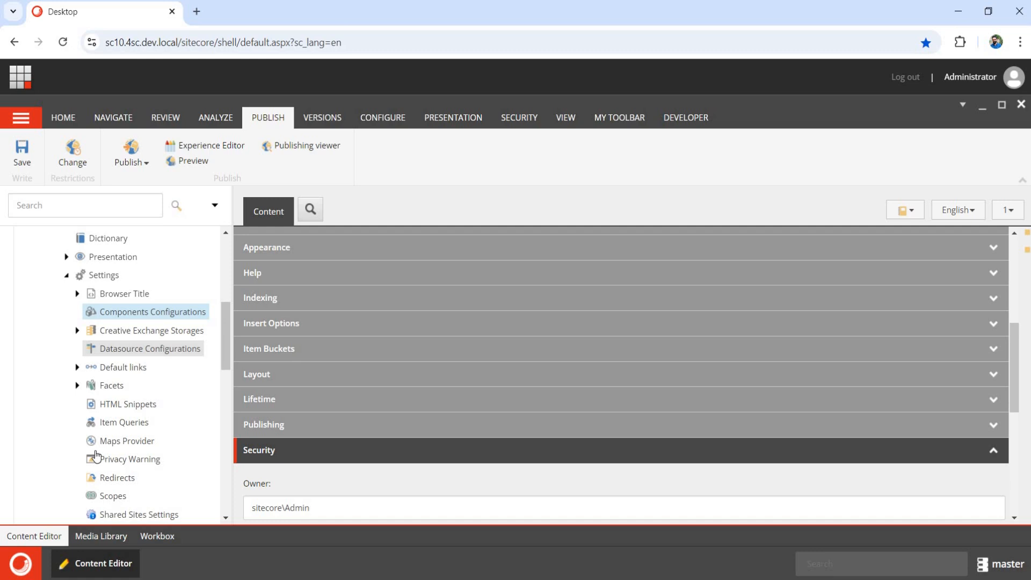
Expand Renderings > Feature > Experience Accelerator to list its subfolders.
scroll(108, 387, "down", 5)
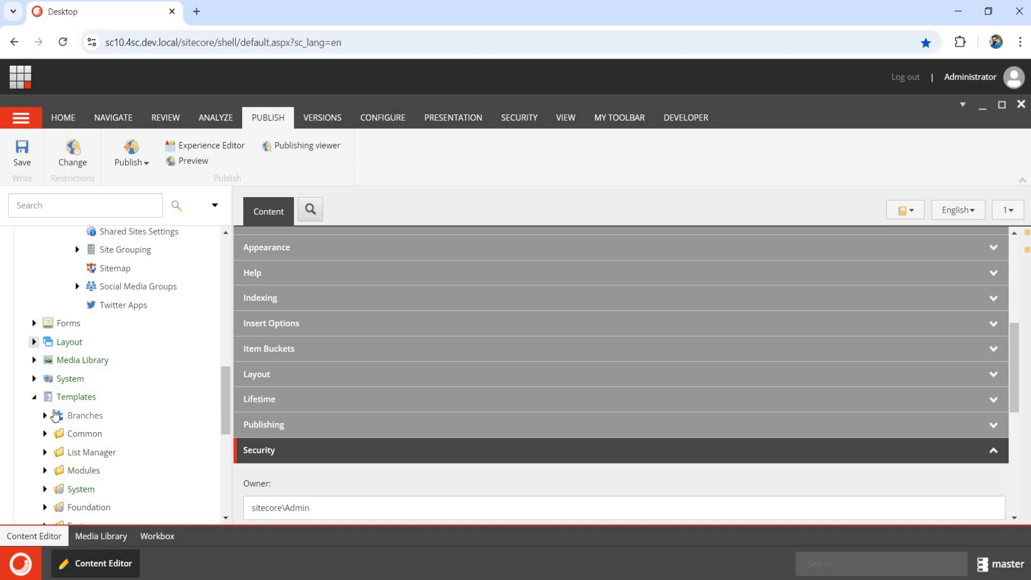
scroll(45, 386, "down", 1)
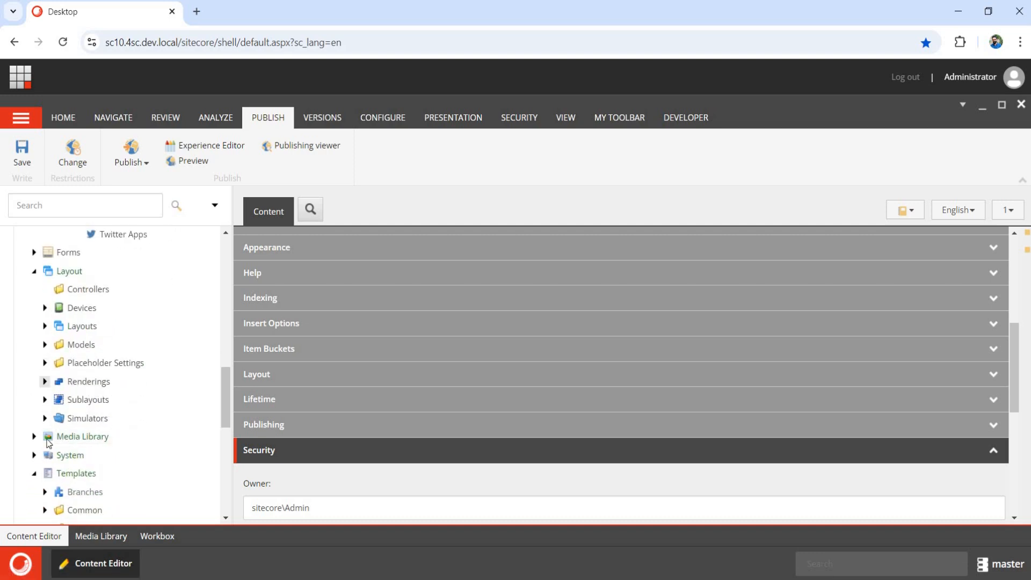
left_click(56, 436)
left_click(132, 455)
left_click(66, 455)
scroll(77, 387, "down", 2)
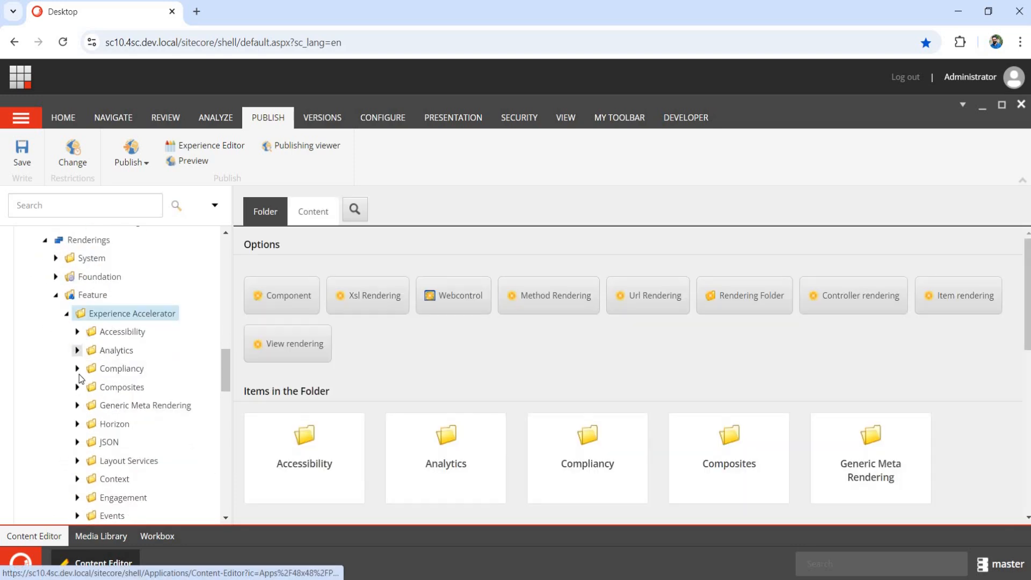
Open the Carousel rendering under the Composites folder.
left_click(77, 369)
left_click(77, 369)
left_click(77, 388)
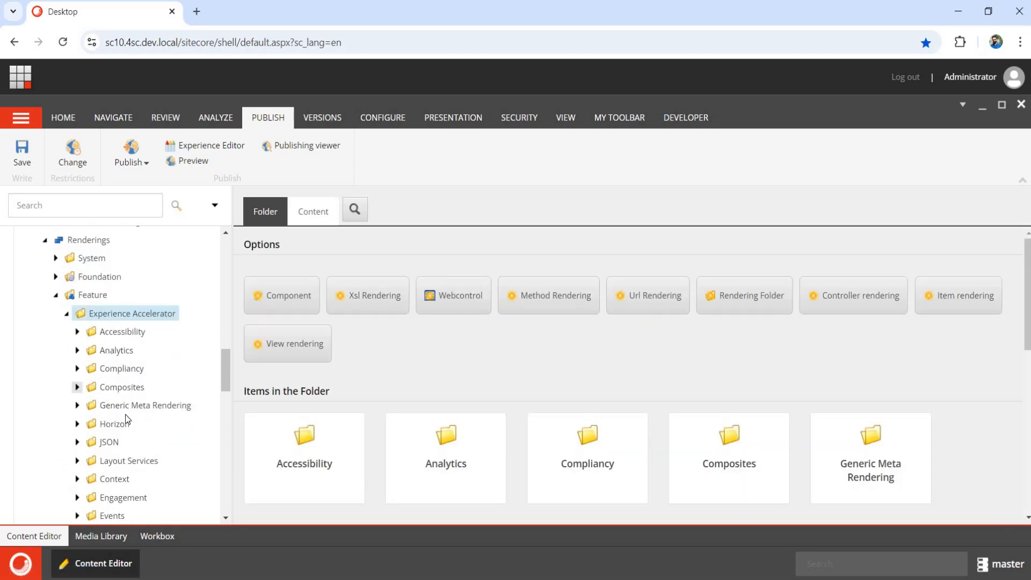
left_click(127, 424)
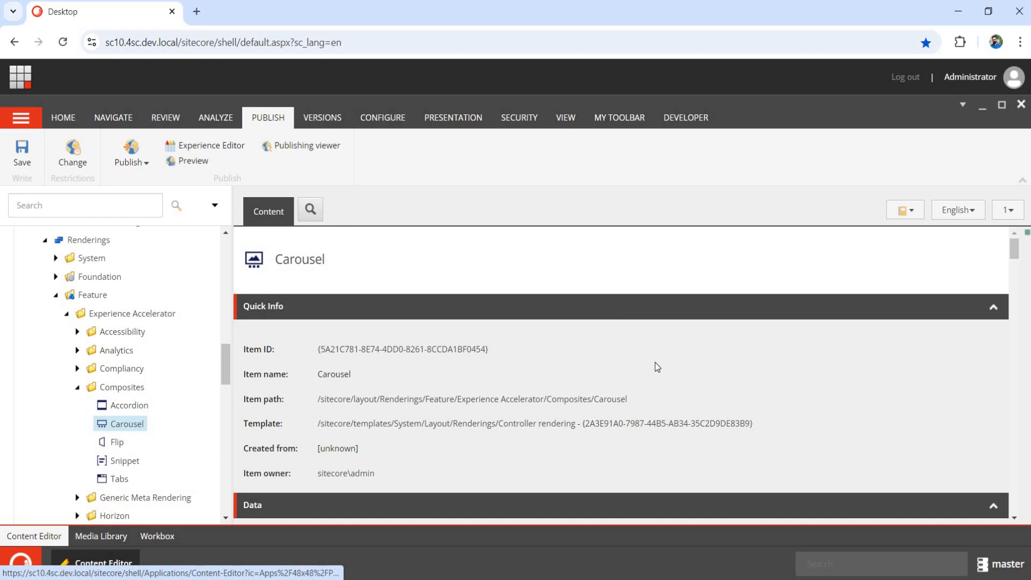
Add News from Project > Demo Sites to Carousel's Allowed on templates field.
scroll(654, 376, "down", 3)
scroll(655, 377, "down", 10)
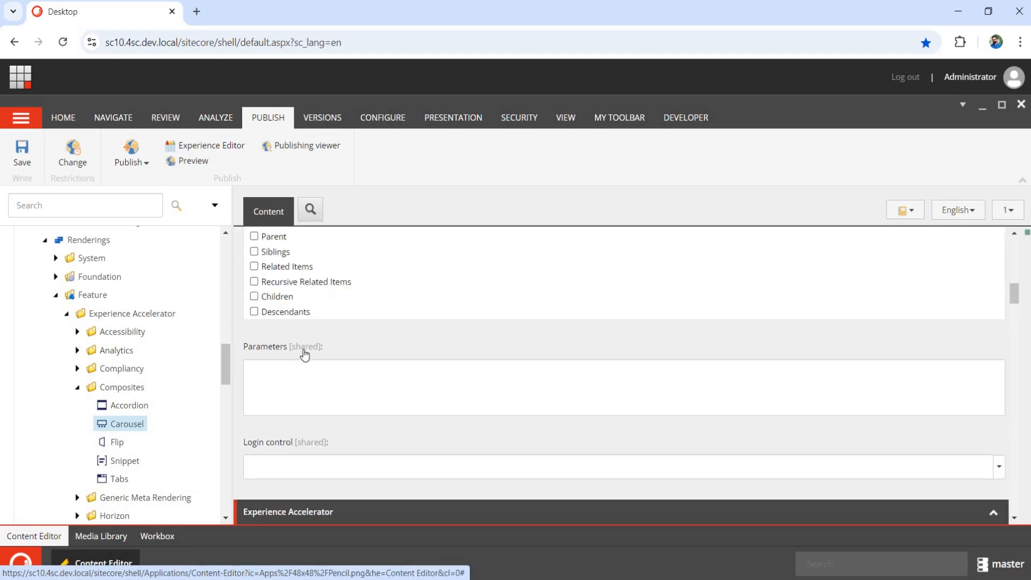
scroll(294, 407, "down", 1)
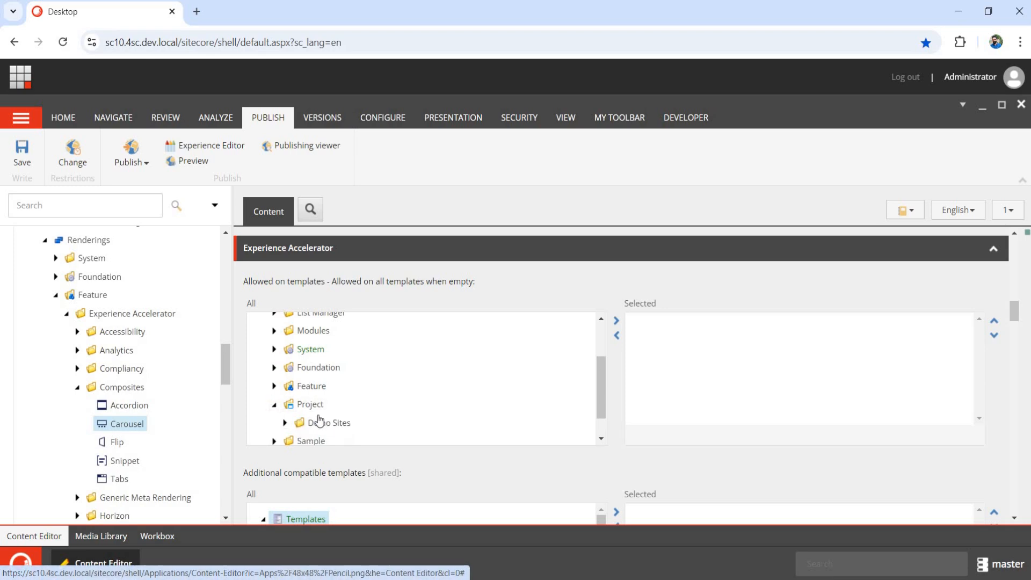
left_click(329, 423)
scroll(325, 417, "down", 1)
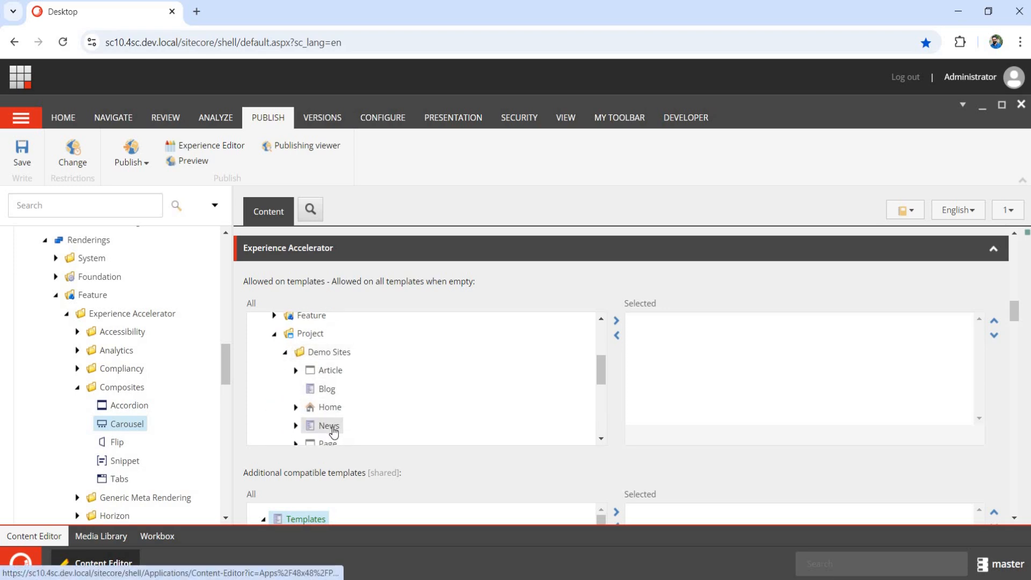
left_click(22, 156)
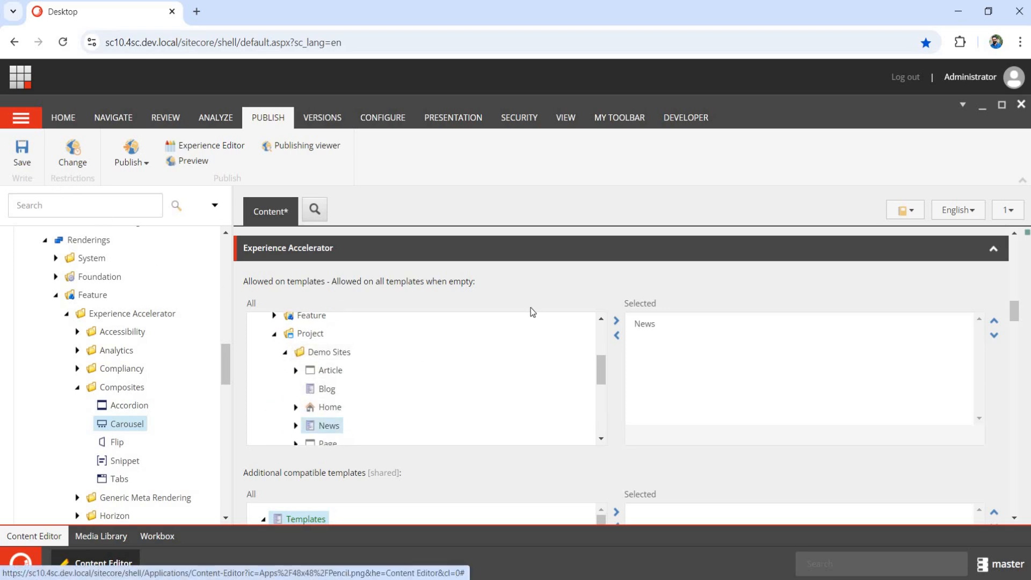
scroll(161, 364, "up", 15)
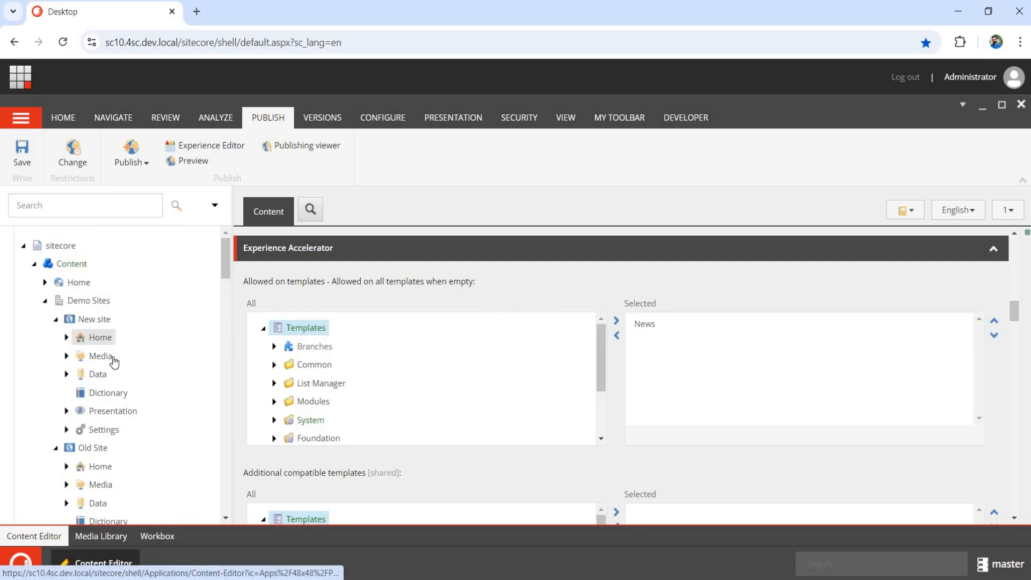
Check New site's New News item in the Experience Editor toolbox.
left_click(67, 337)
left_click(119, 356)
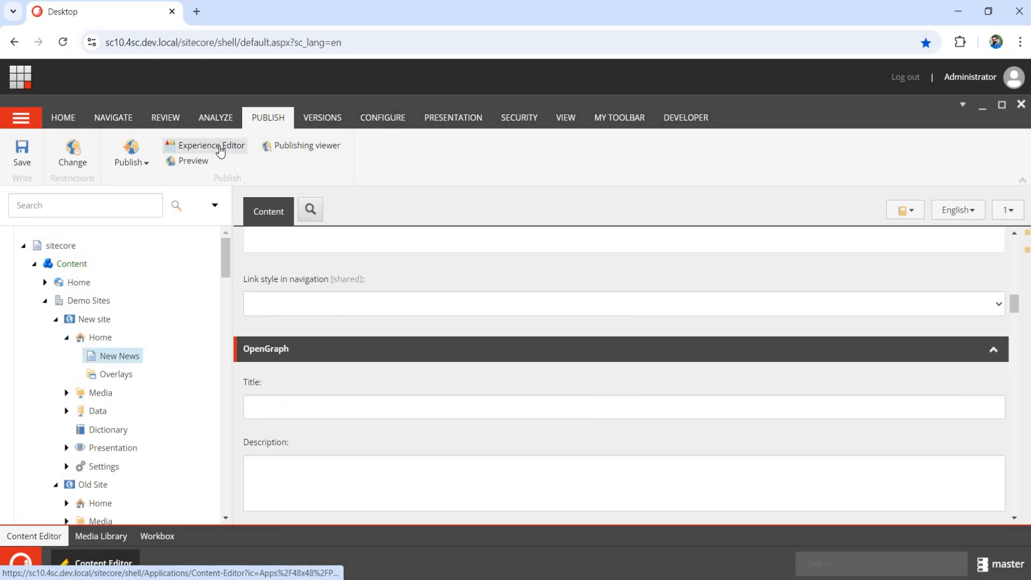
left_click(211, 145)
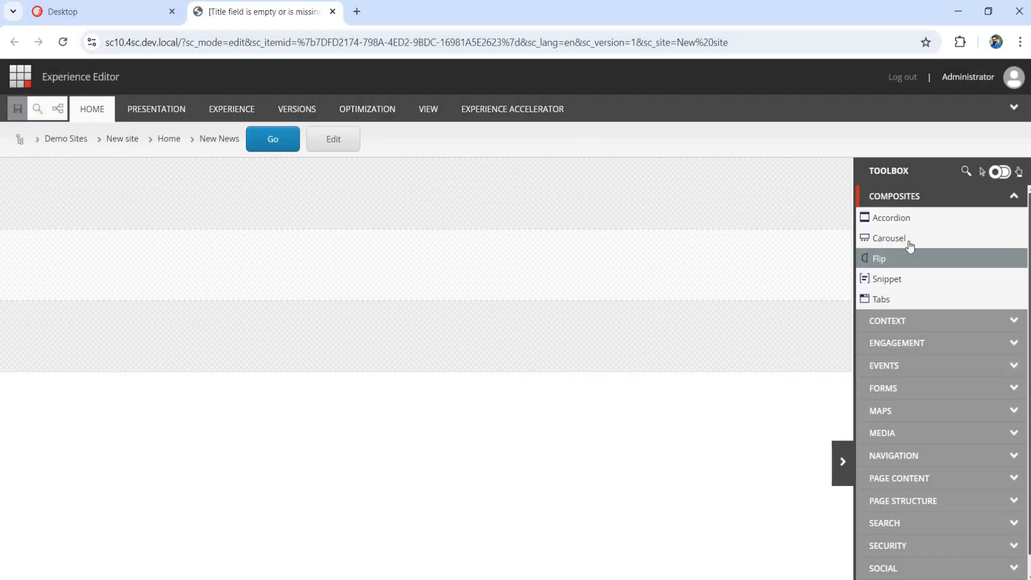
left_click(135, 16)
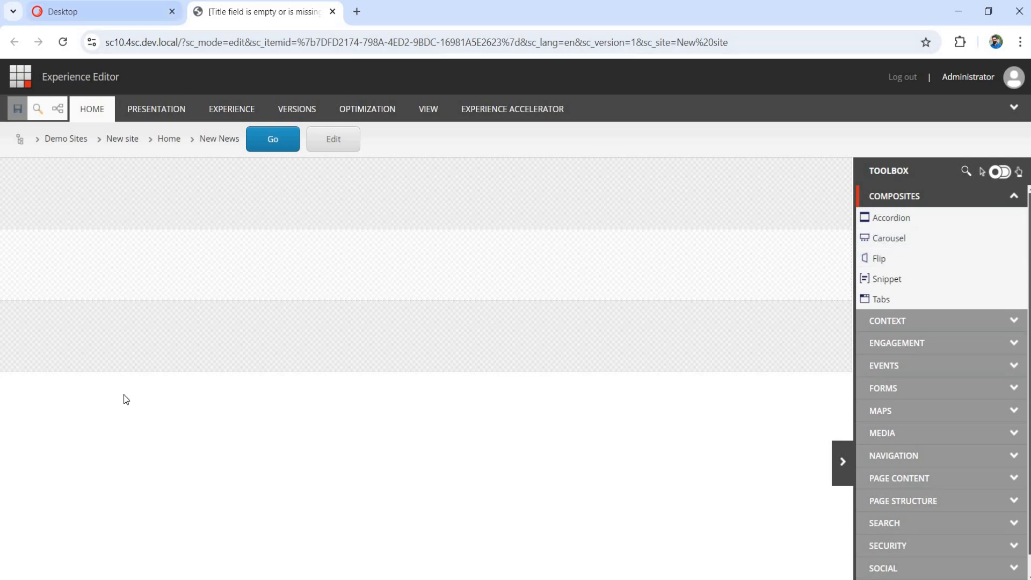
Check Old Site's New News and Page items in the Experience Editor toolbox.
scroll(80, 444, "down", 1)
left_click(66, 432)
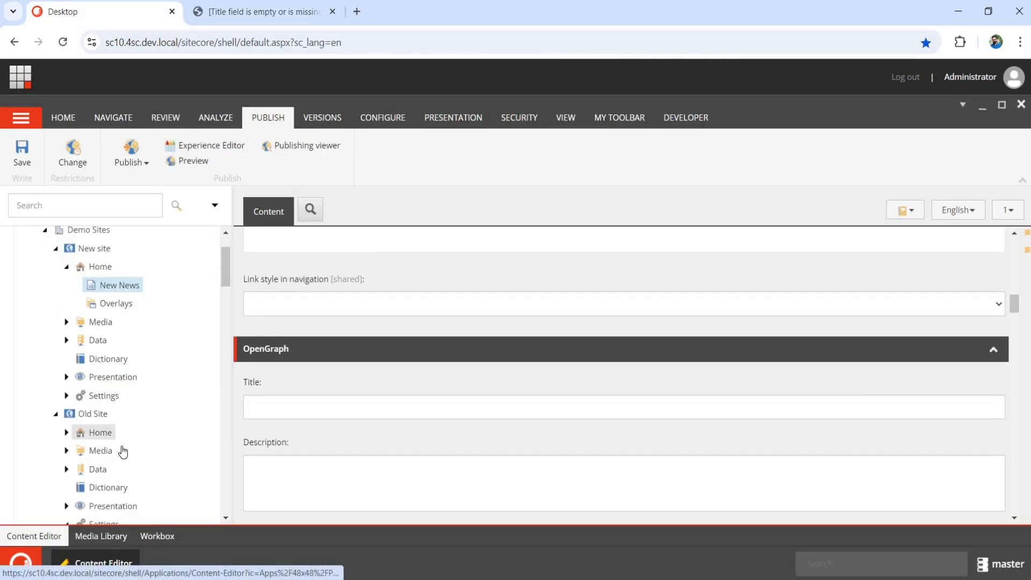
left_click(207, 149)
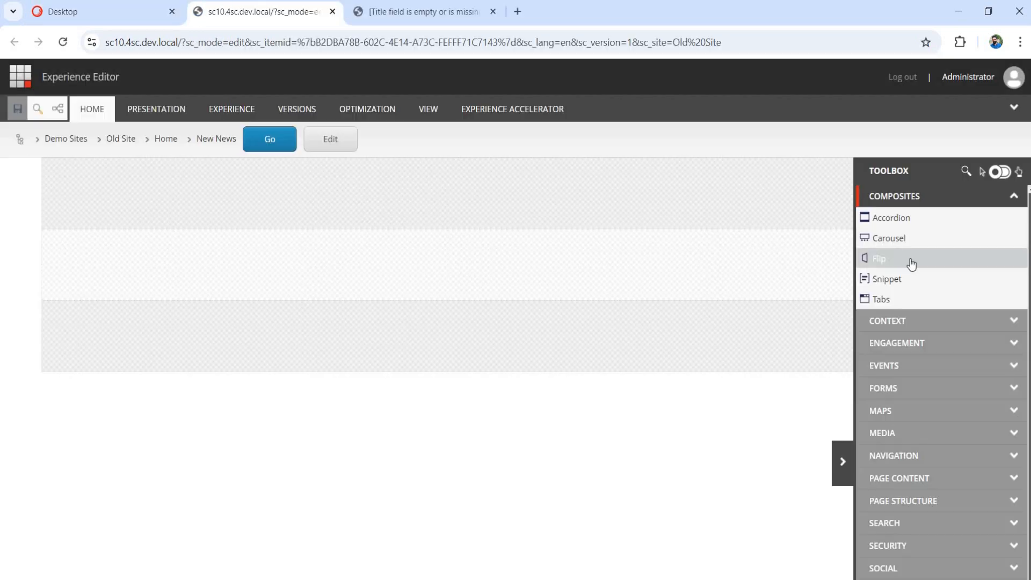
left_click(108, 13)
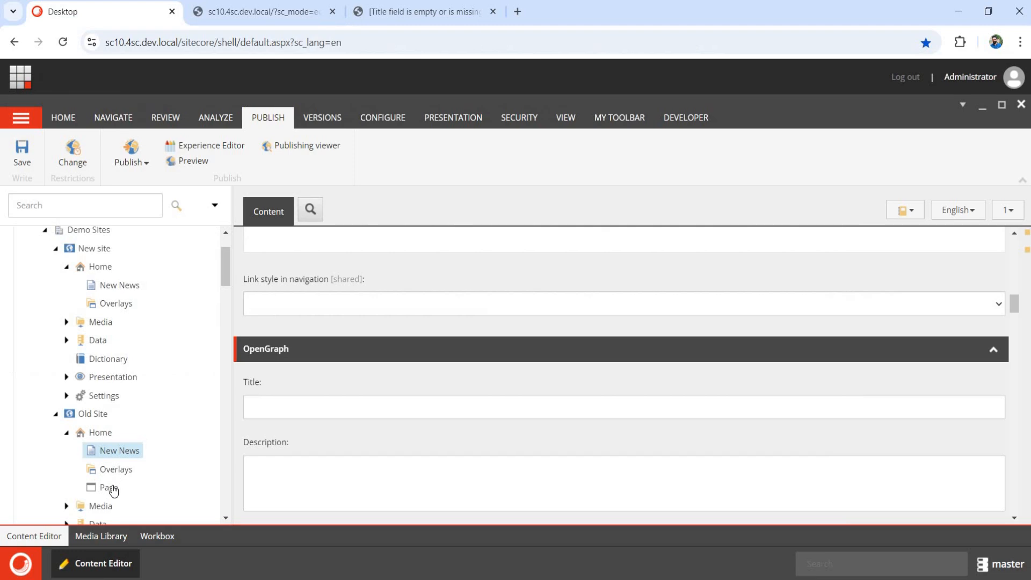
left_click(221, 153)
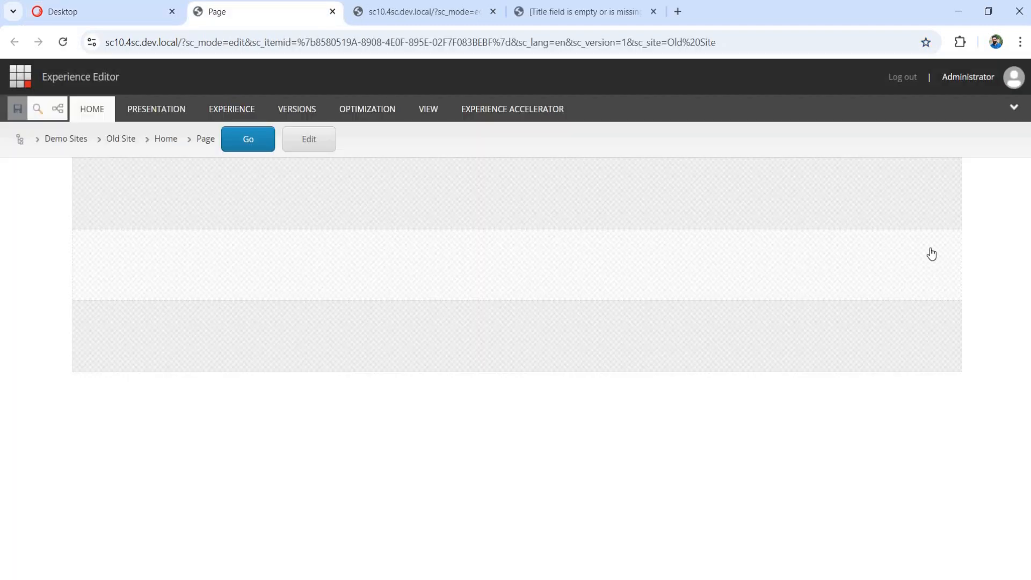
left_click(102, 16)
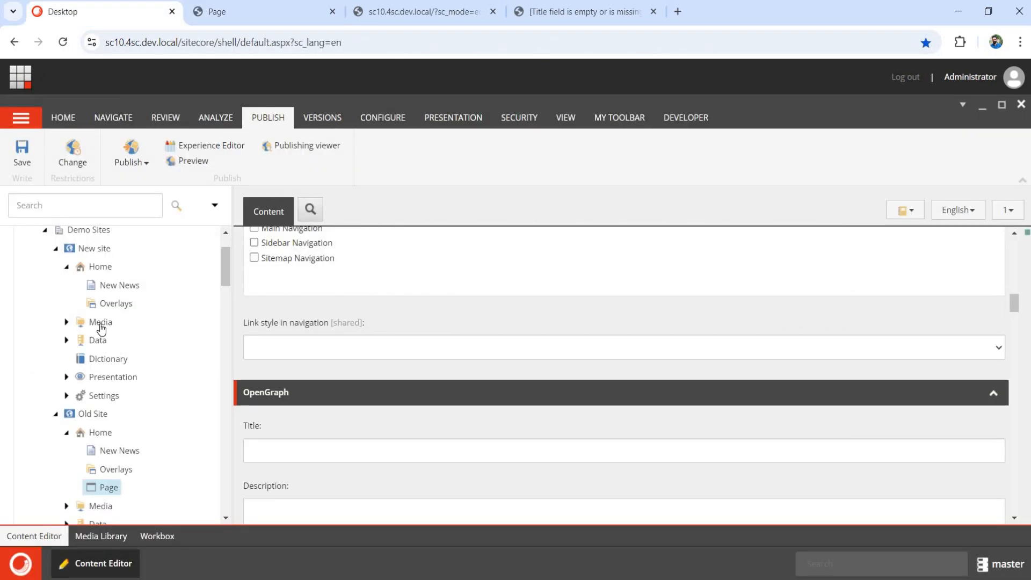
Insert a Page item named 'Page' under New site's Home, then collapse Demo Sites.
right_click(102, 266)
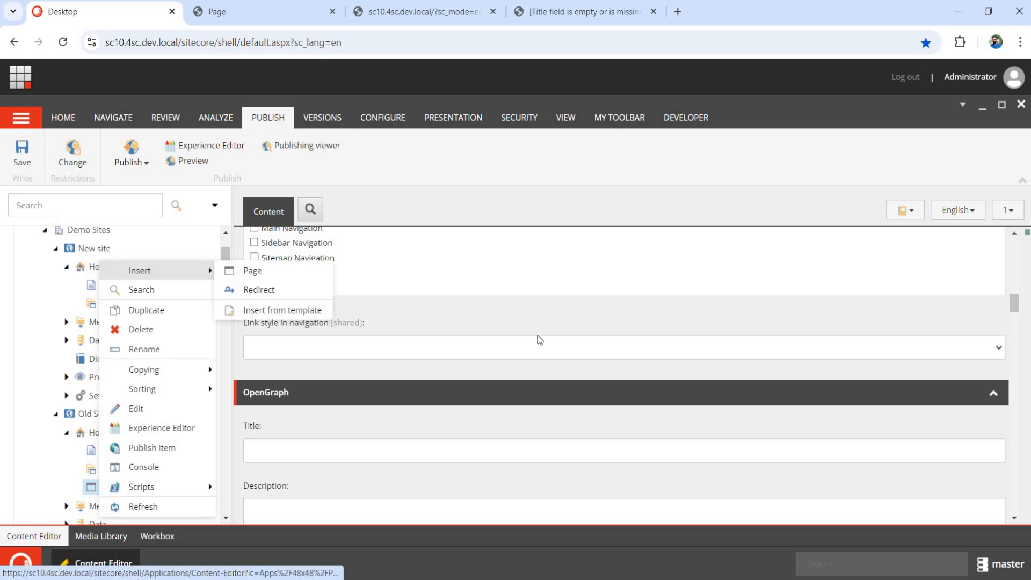
left_click(253, 271)
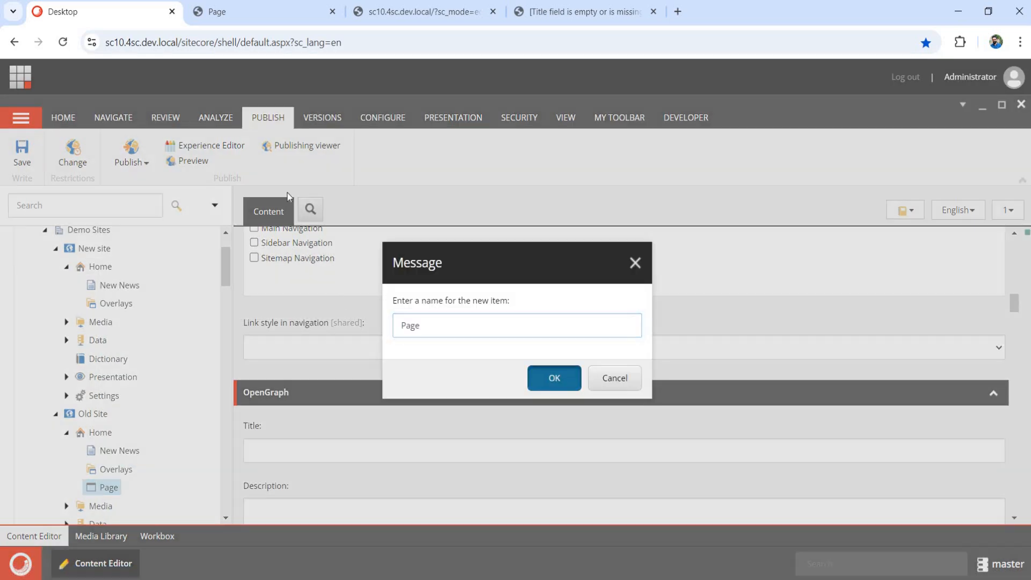
key("Return")
left_click(217, 149)
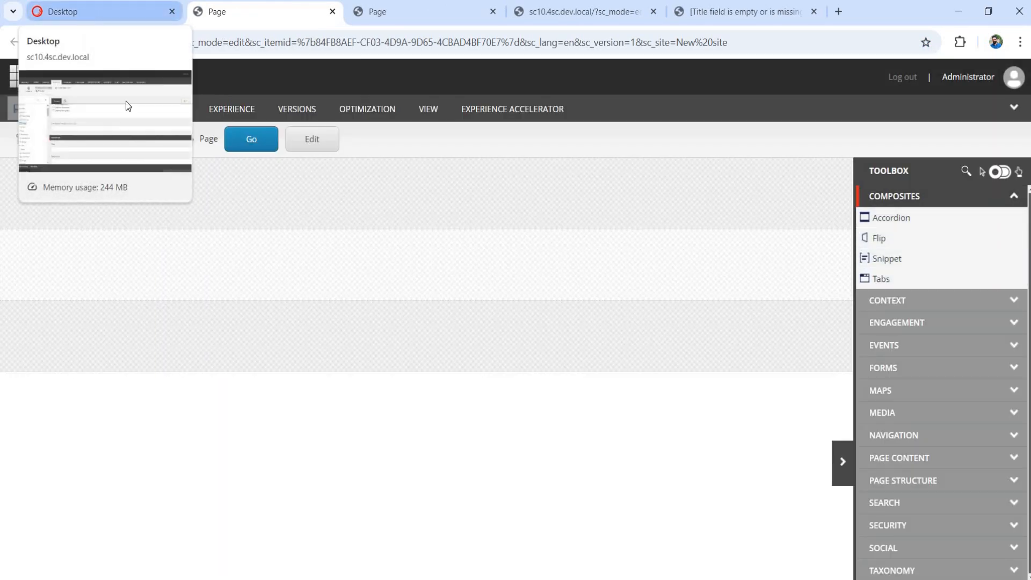
left_click(102, 11)
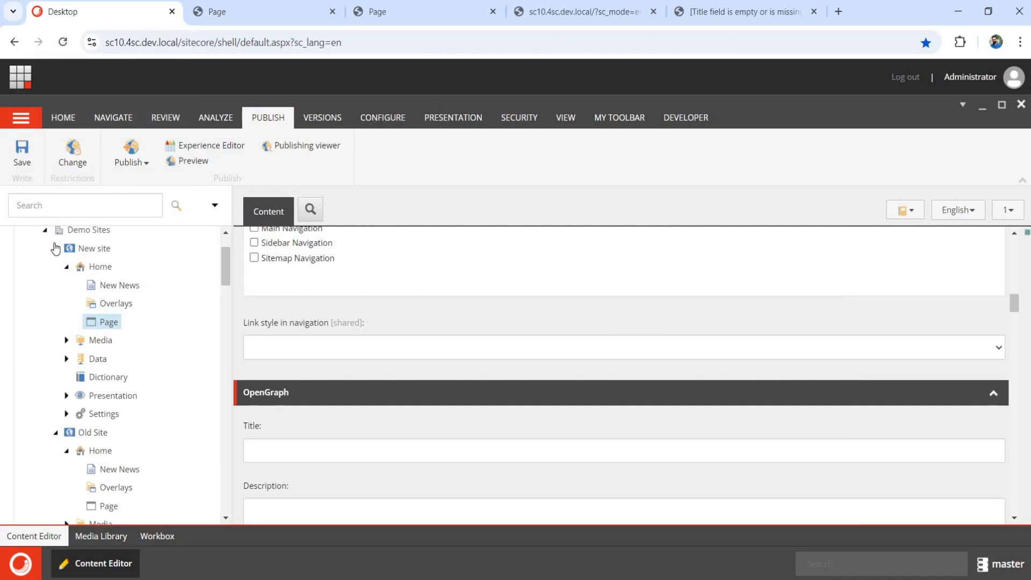
left_click(45, 230)
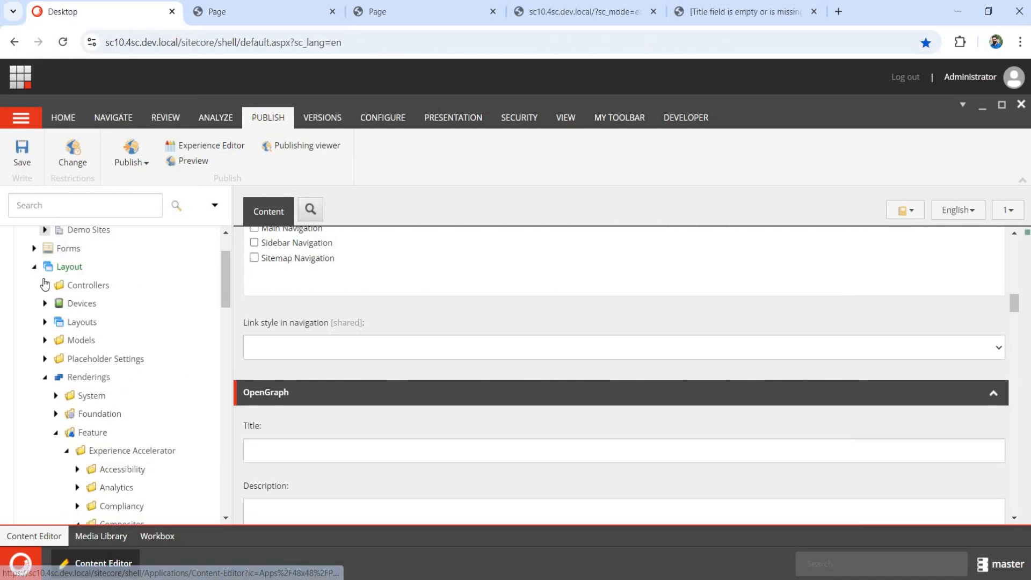
scroll(35, 344, "up", 2)
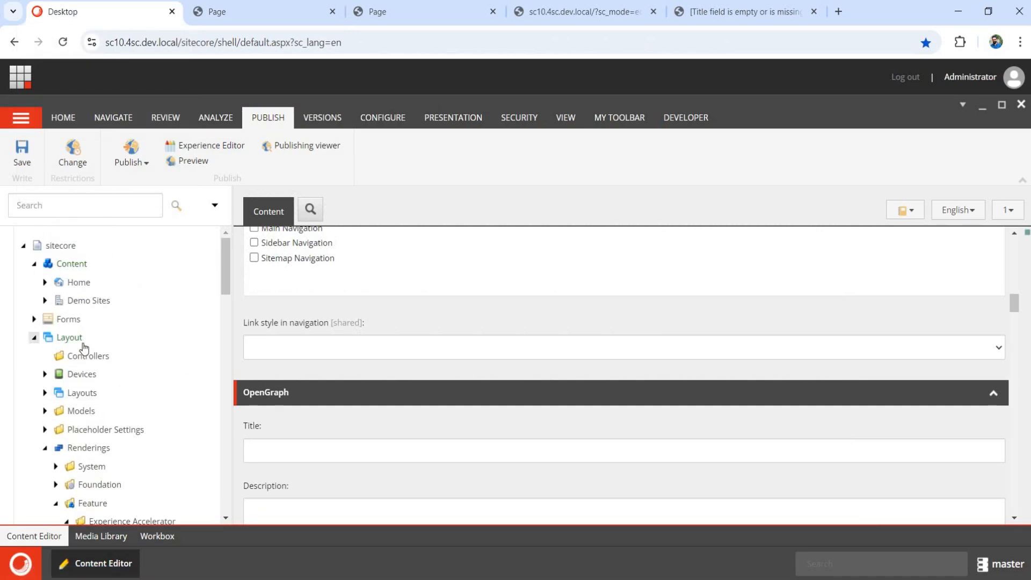